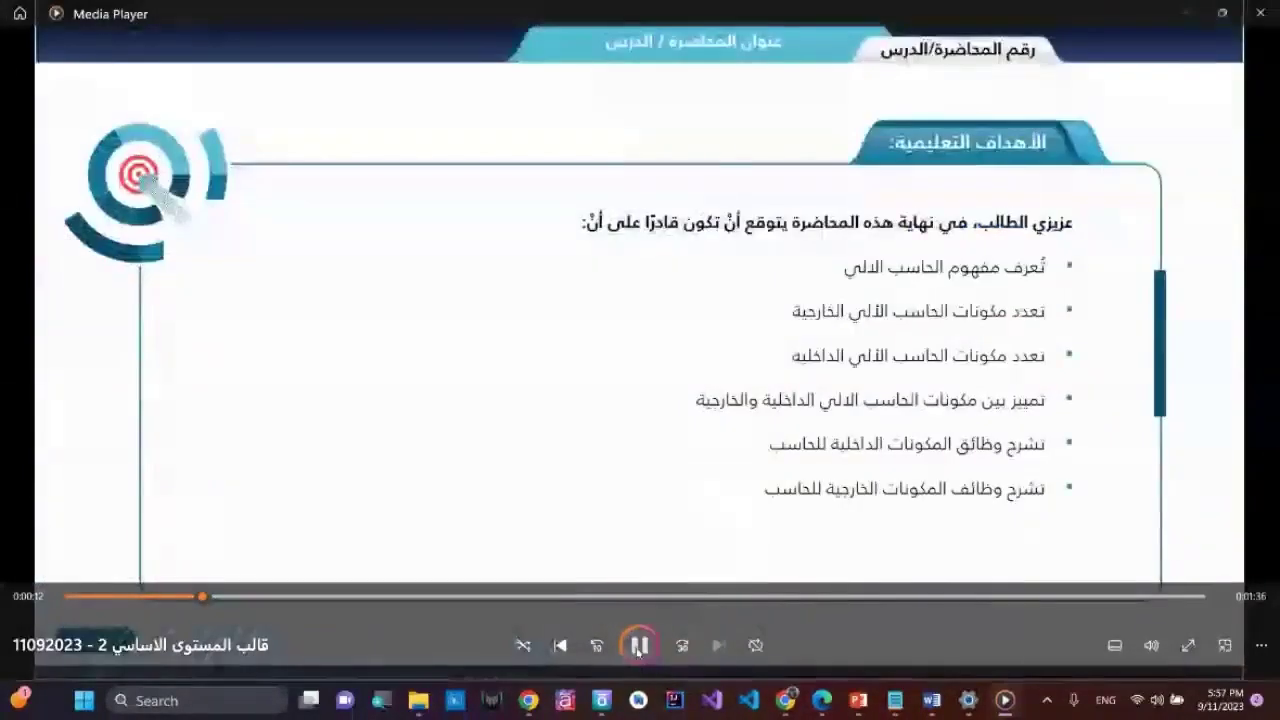
# Pause the video "قالب المستوى الاساسي 2 - 11092023", rewind it to the start and close the player.
pyautogui.click(638, 646)
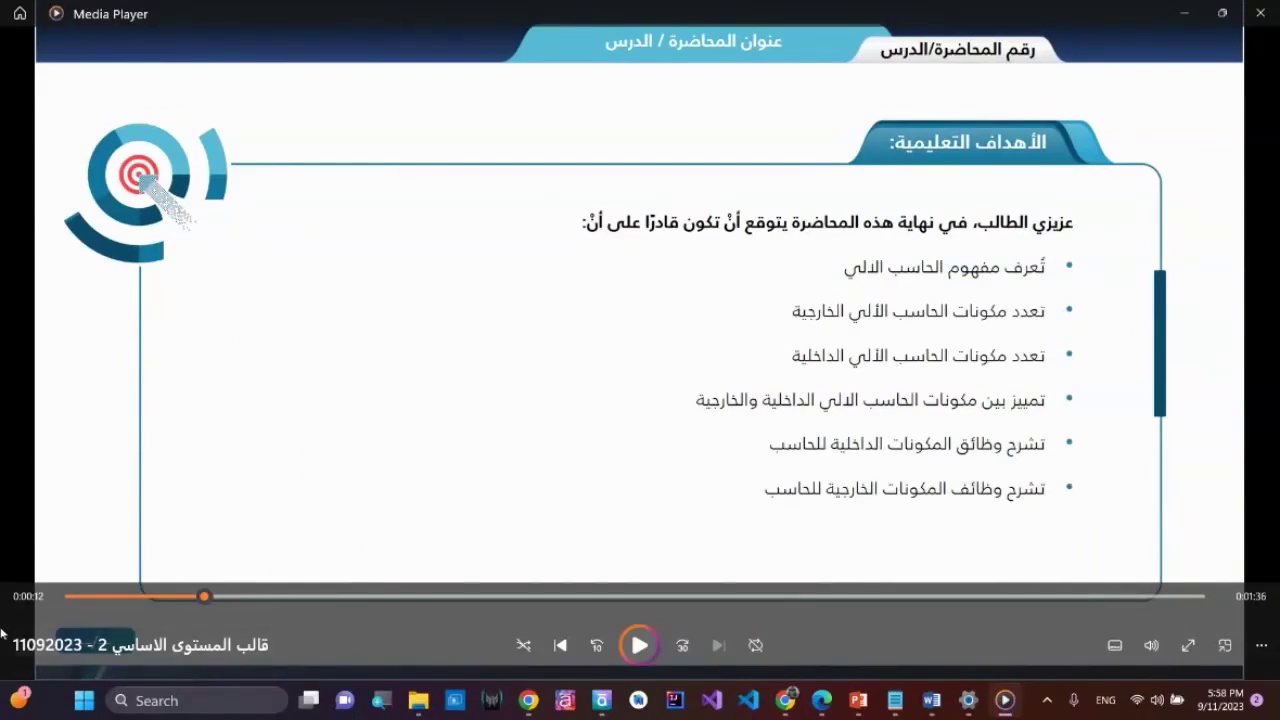
pyautogui.moveTo(205, 596); pyautogui.dragTo(30, 601)
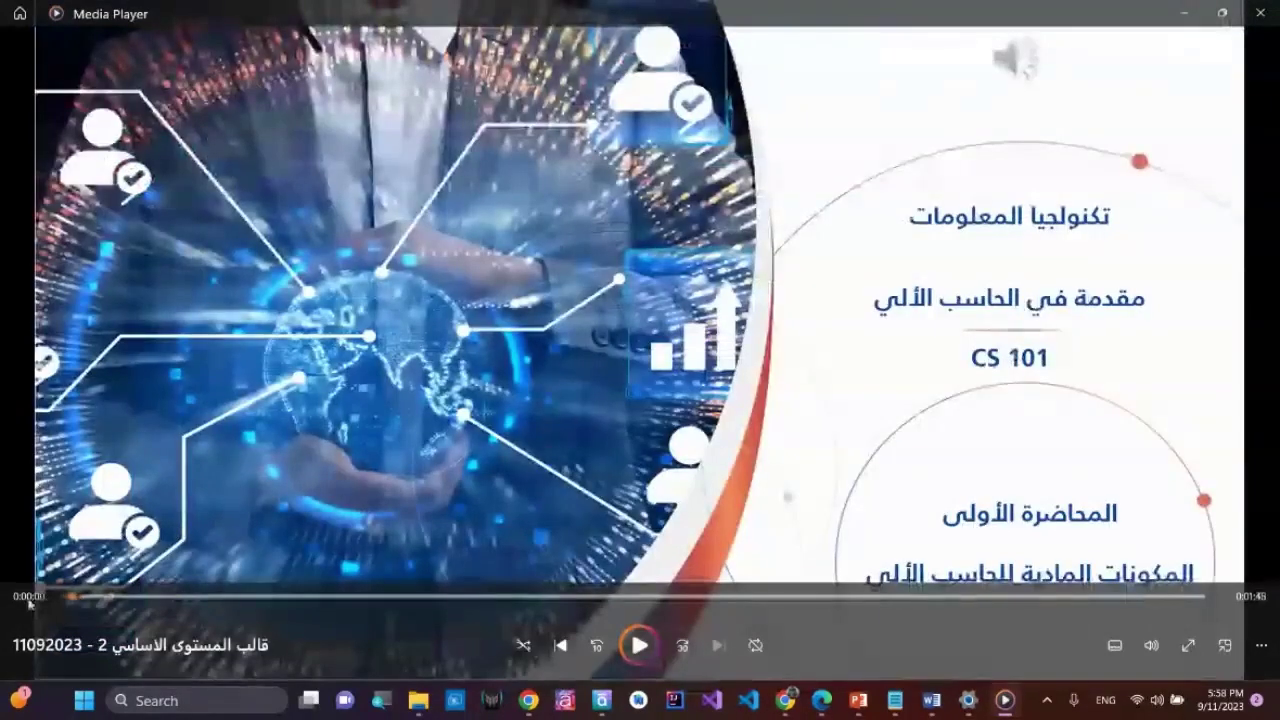
pyautogui.click(1262, 12)
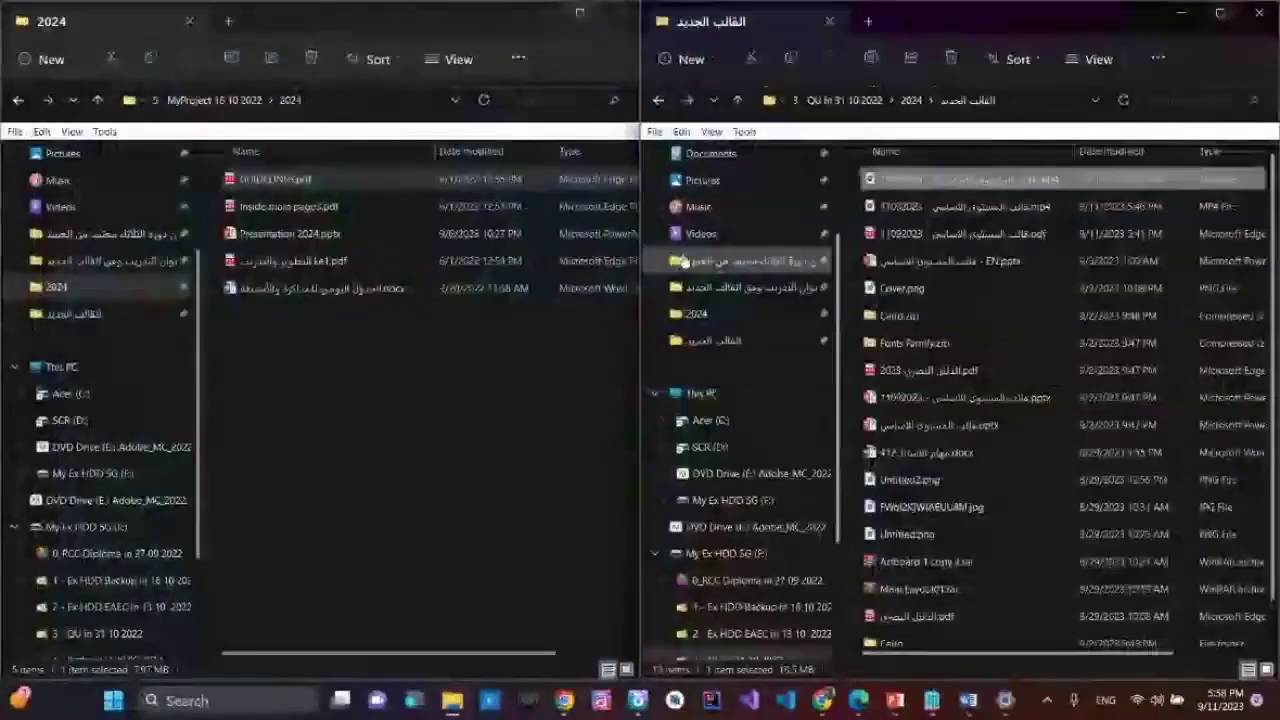
# Play the video "قالب المستوى الاساسي - 11092023.mp4" from the القالب الجديد folder, then pause and rewind it to the start.
pyautogui.doubleClick(1013, 214)
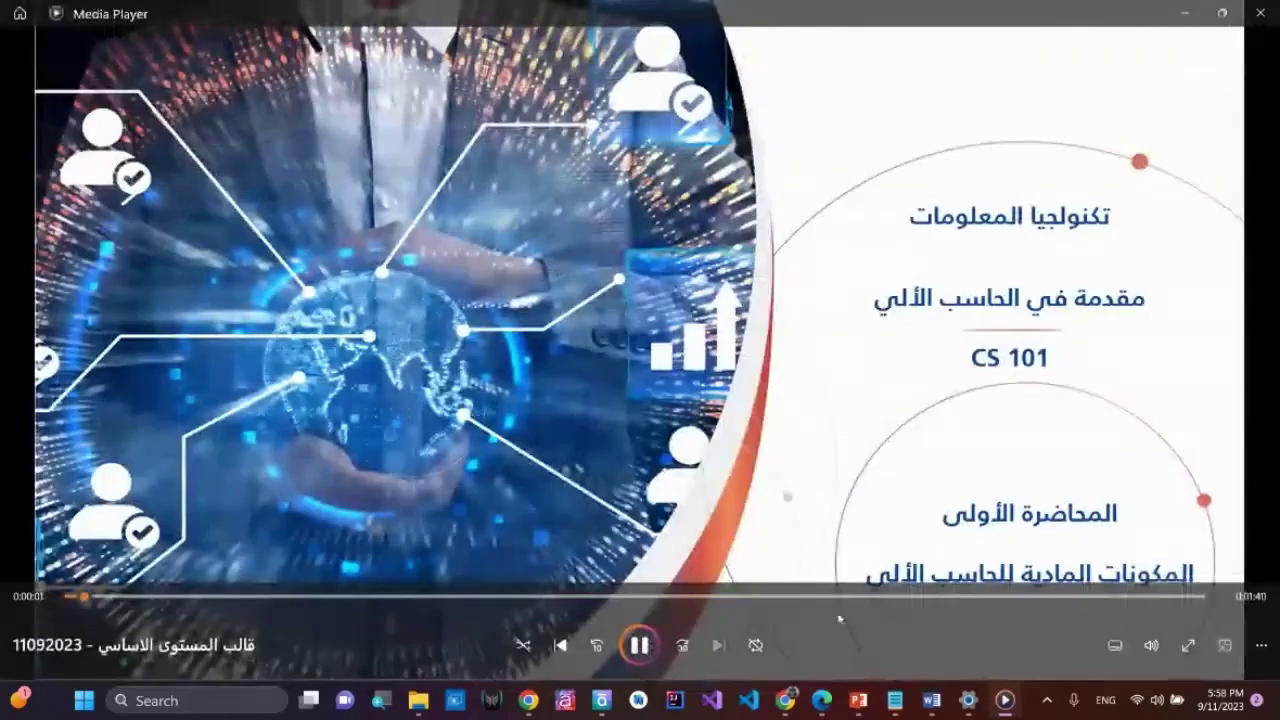
pyautogui.press('space')
pyautogui.moveTo(95, 596); pyautogui.dragTo(40, 594)
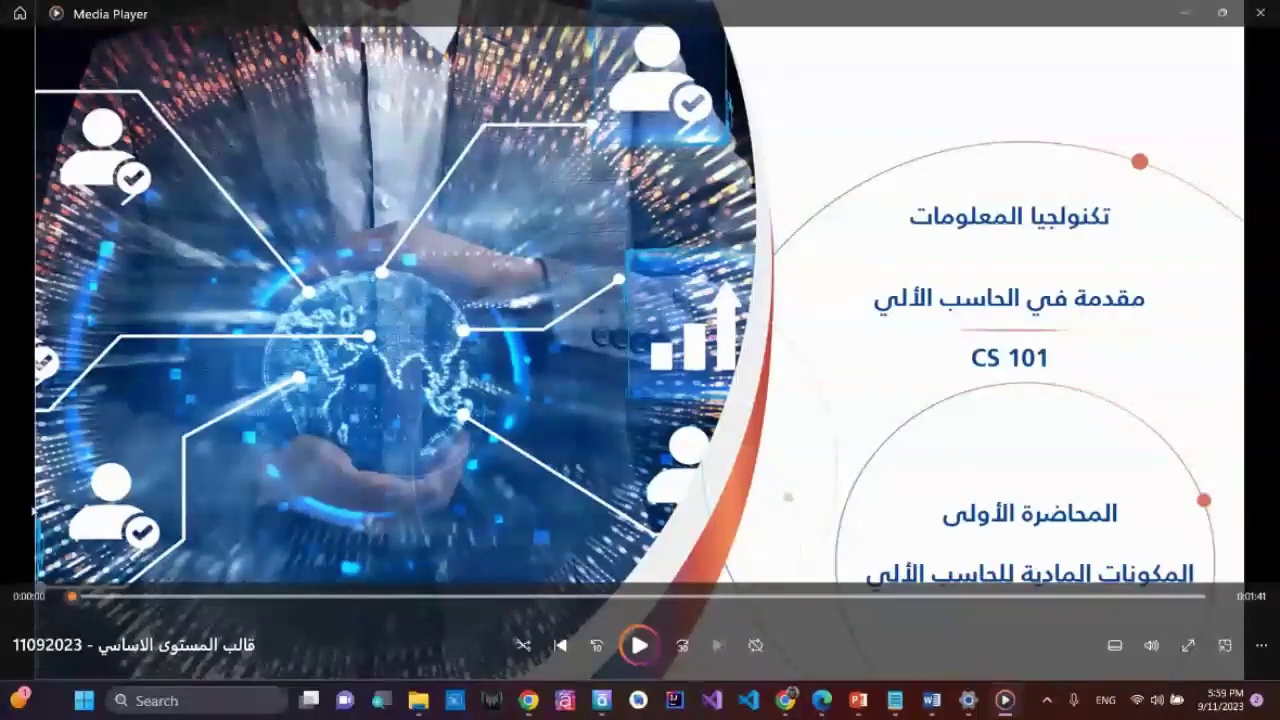
# Skim the template slides at several points of the paused video up to 0:01:31, view it full screen, then close the player.
pyautogui.click(275, 597)
pyautogui.click(478, 597)
pyautogui.click(589, 597)
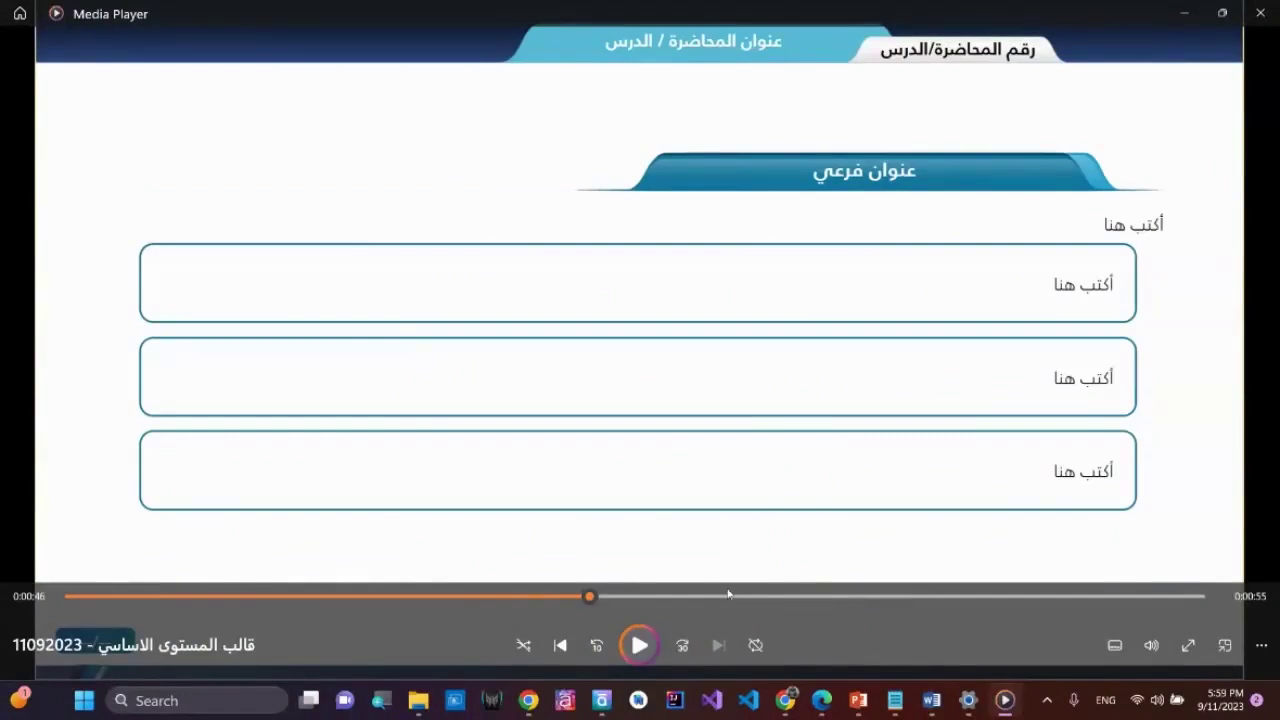
pyautogui.click(769, 597)
pyautogui.click(866, 597)
pyautogui.click(1100, 597)
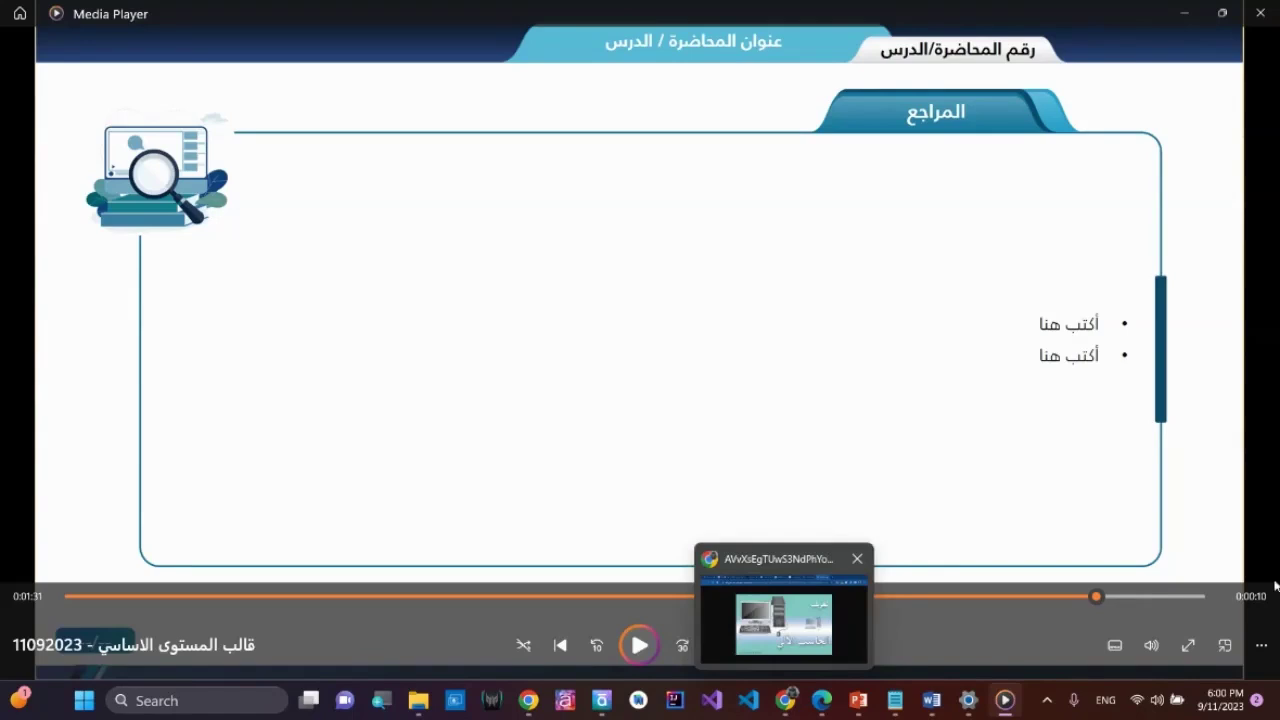
pyautogui.click(1192, 645)
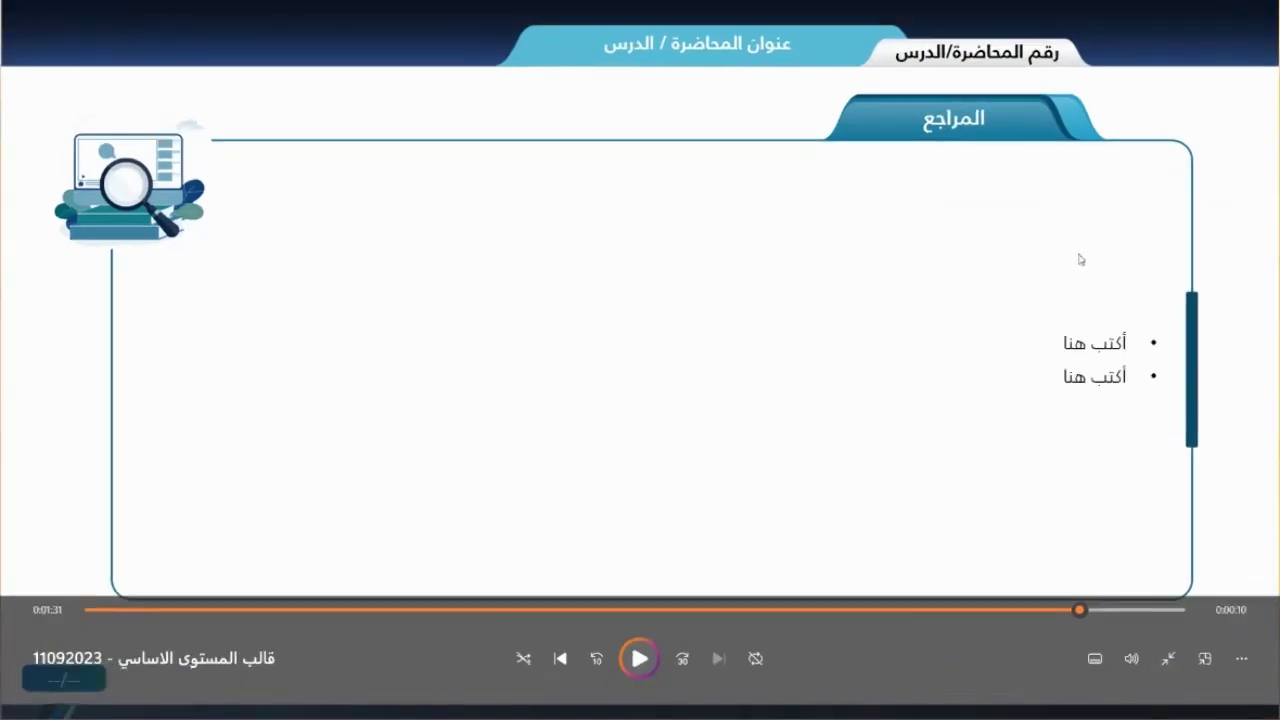
pyautogui.press('Escape')
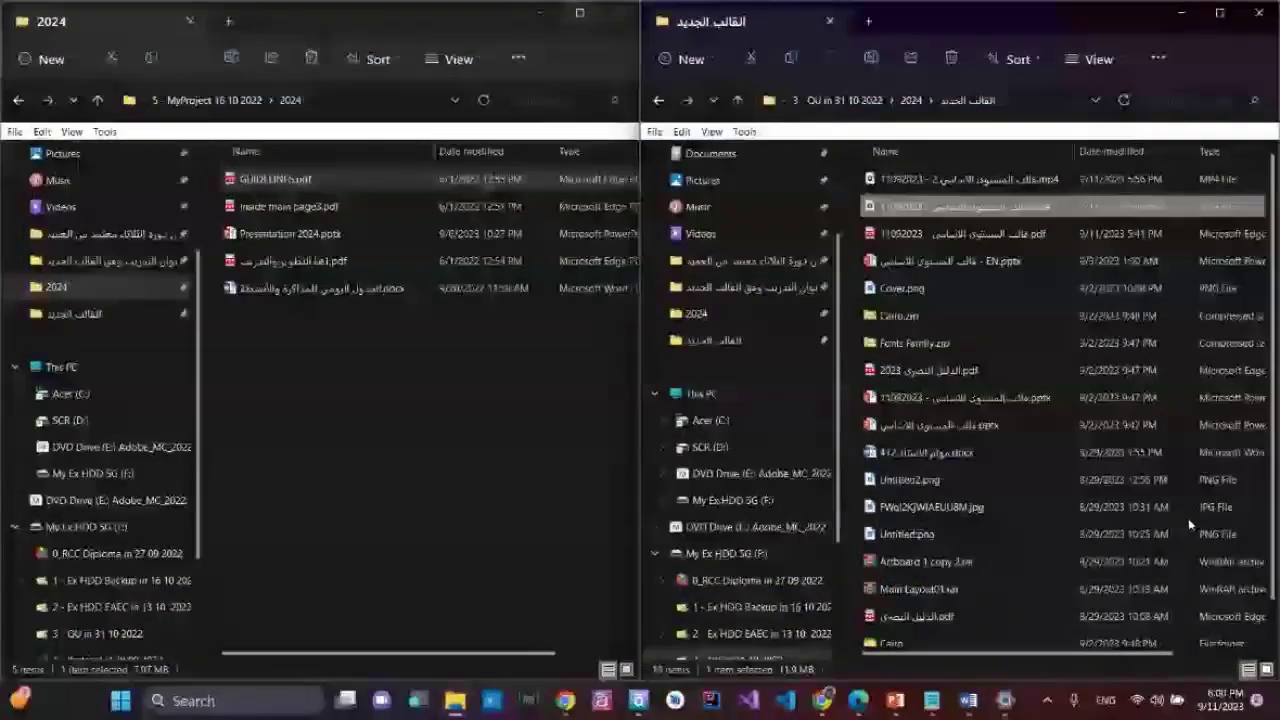
# Switch to Chrome and copy the signed-in account's e-mail address from Gmail.
pyautogui.moveTo(893, 704)
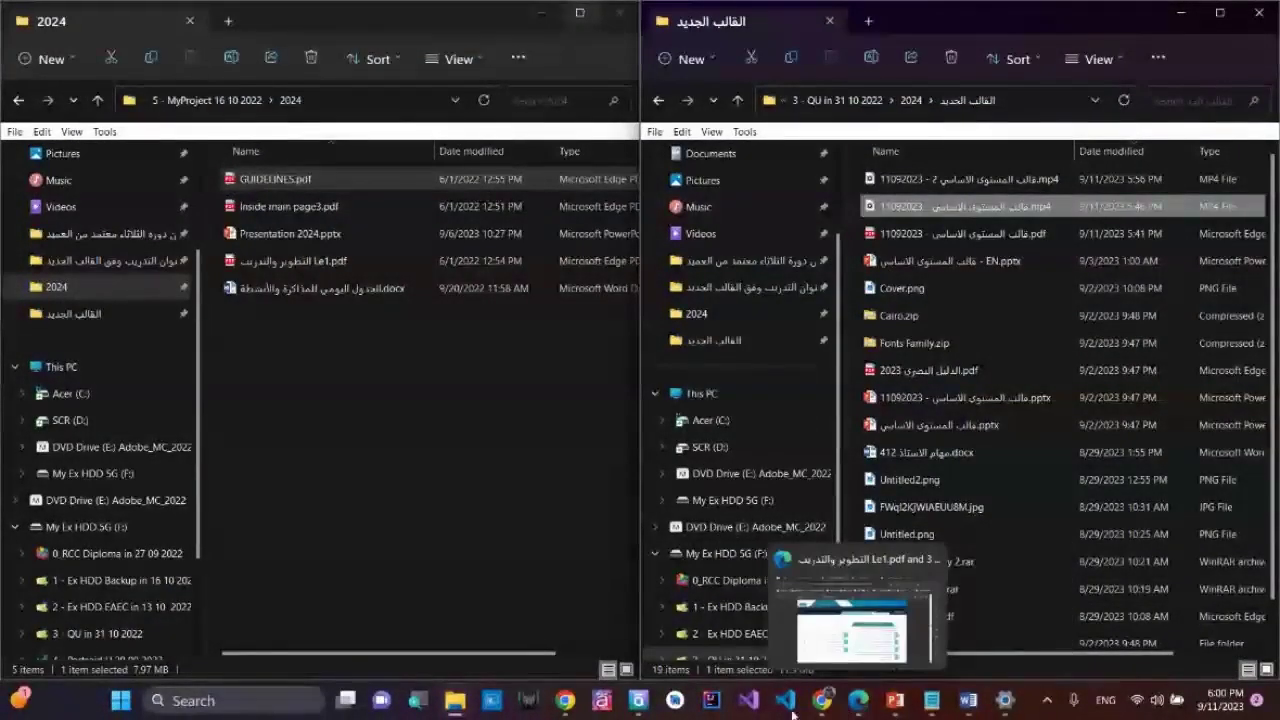
pyautogui.click(565, 705)
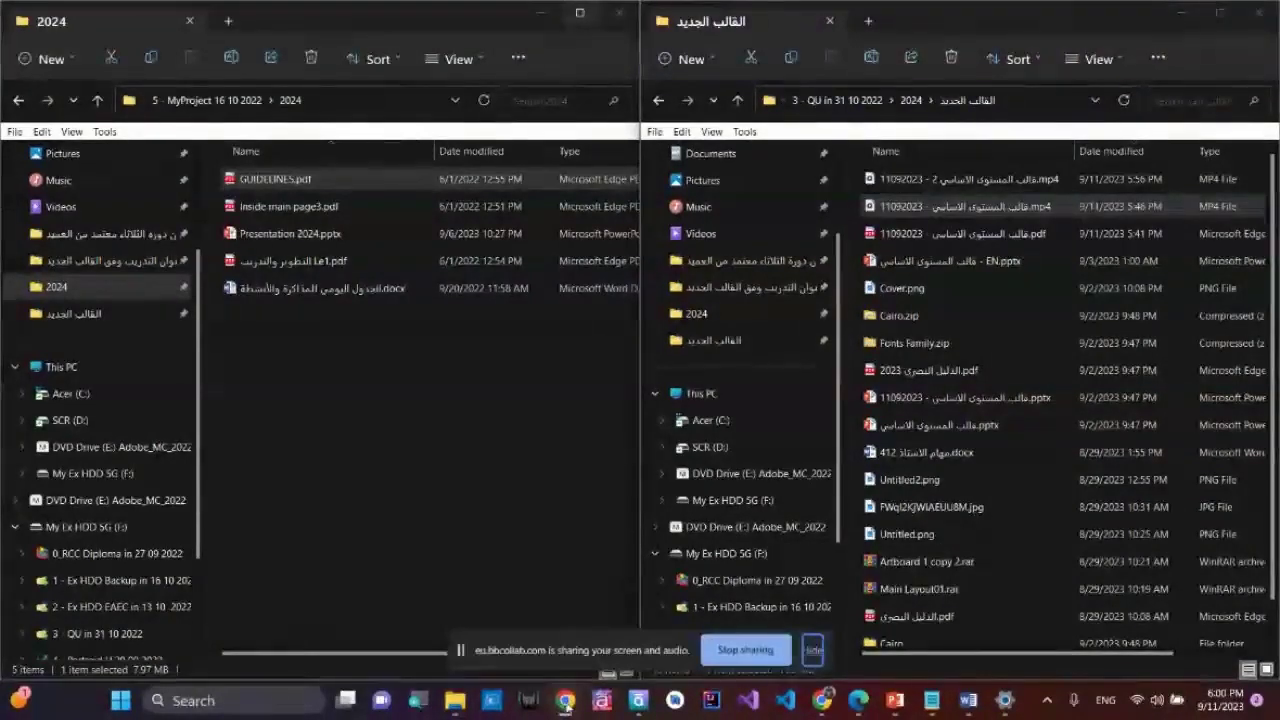
pyautogui.click(565, 705)
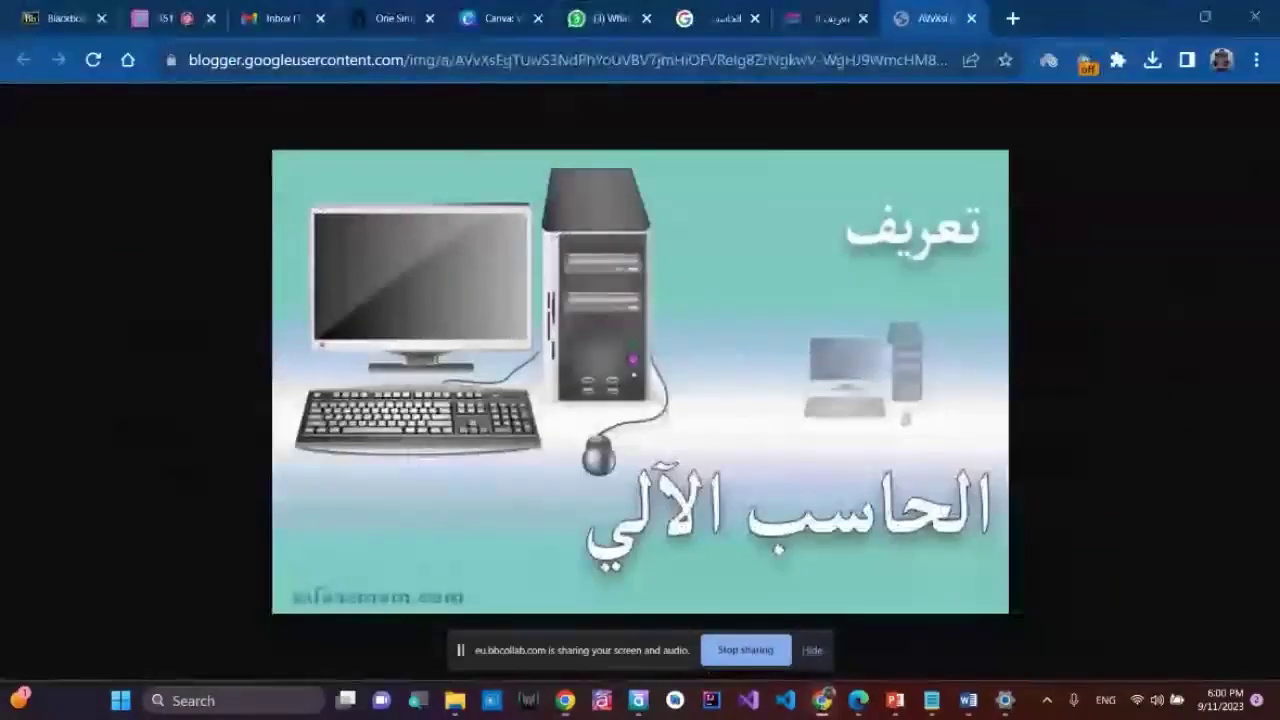
pyautogui.click(265, 18)
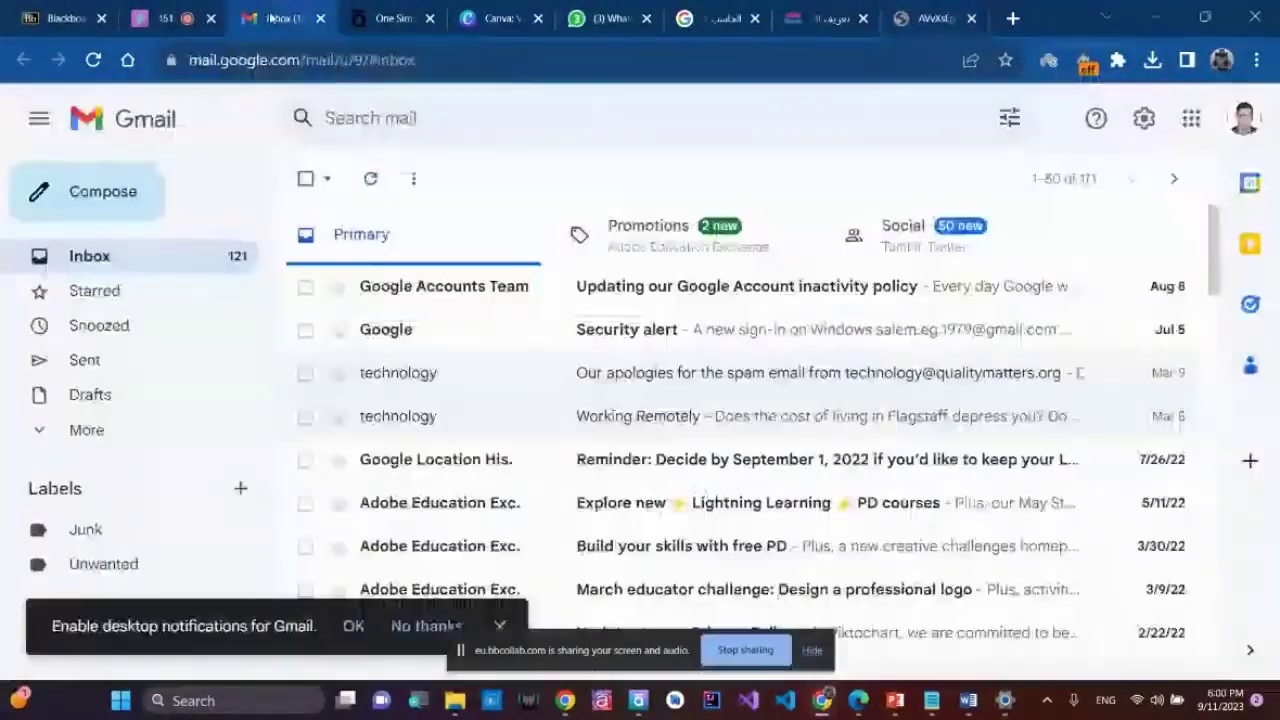
pyautogui.click(1244, 118)
pyautogui.tripleClick(1040, 183)
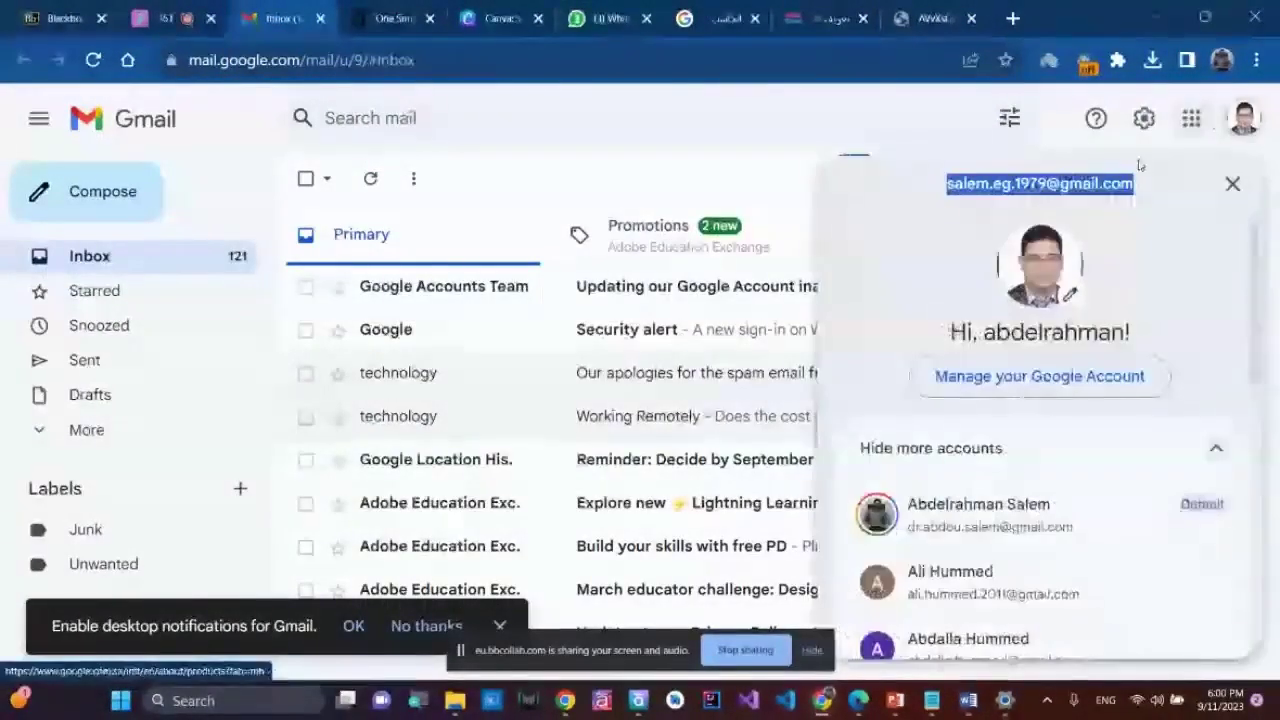
pyautogui.rightClick(1013, 205)
pyautogui.click(914, 212)
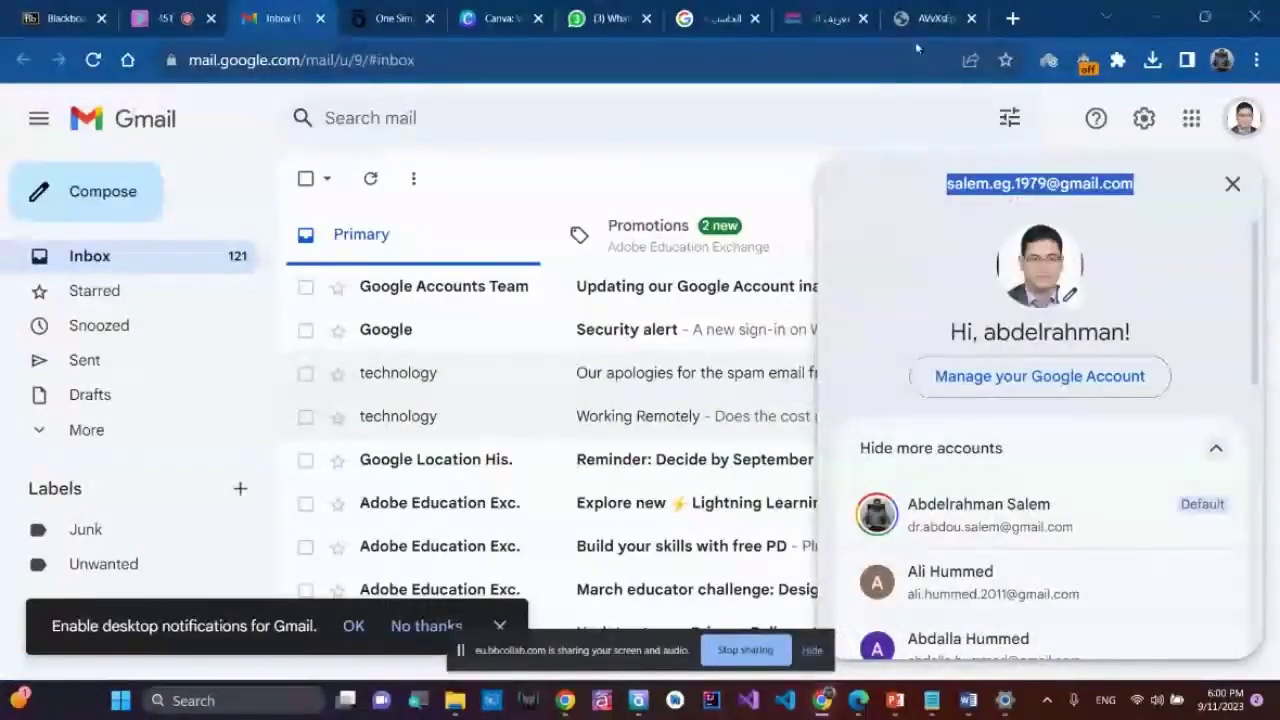
# Go to the Articulate 360 page and activate the Email field of the Start Free Trial form.
pyautogui.click(405, 5)
pyautogui.scroll(-3, 1031, 489)
pyautogui.scroll(2, 897, 310)
pyautogui.click(800, 410)
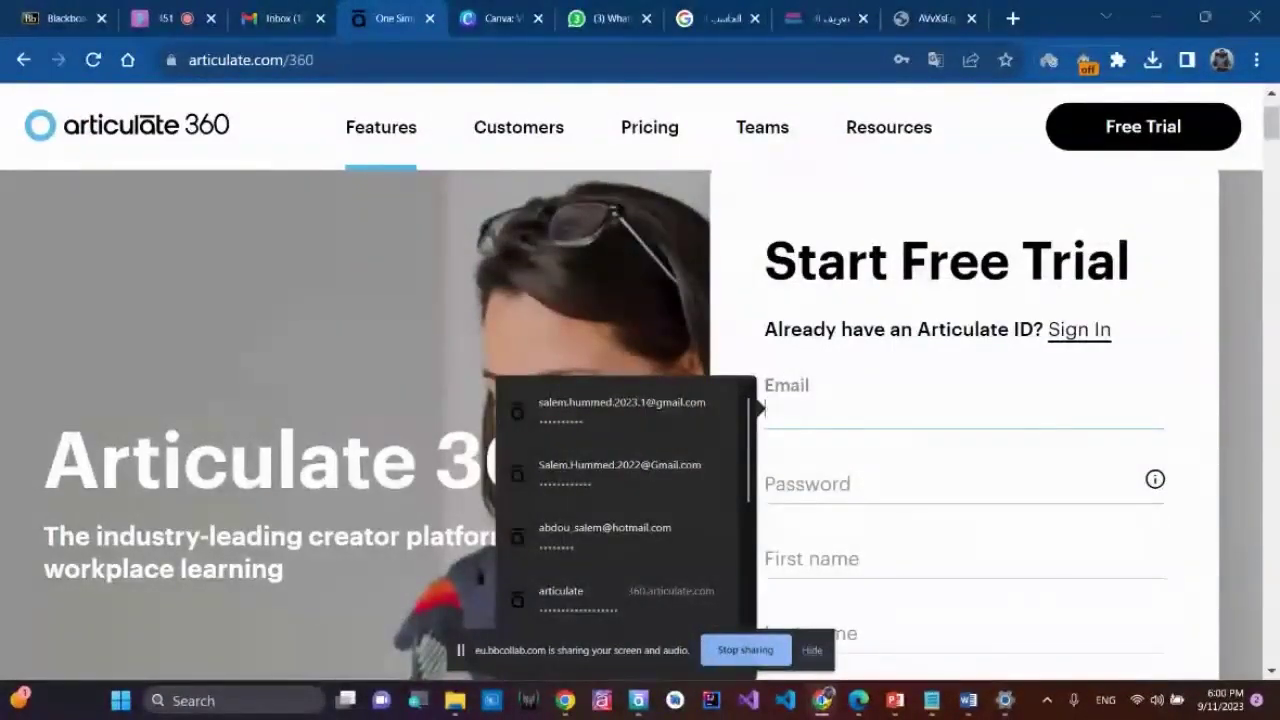
# Open Storyline 3 and close the PowerPoint presentation "قالب المستوى الاساسي - 11092023.pptx", saving its changes.
pyautogui.click(638, 700)
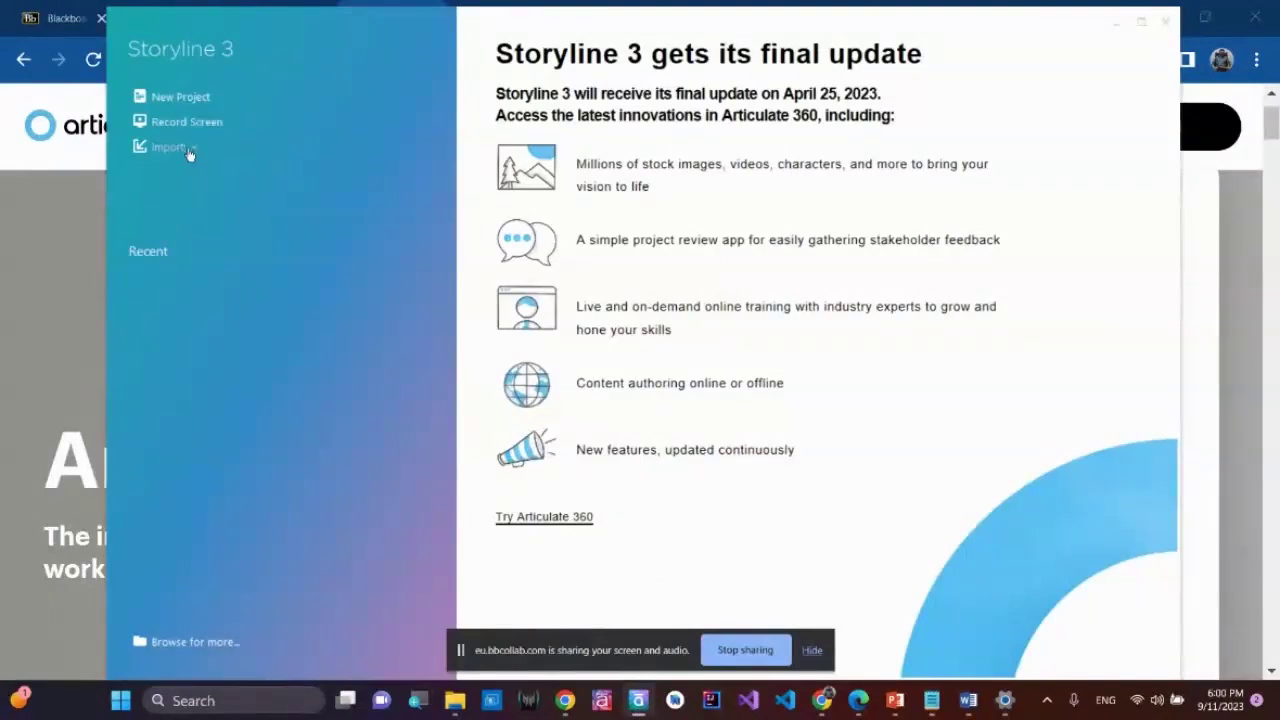
pyautogui.moveTo(895, 700)
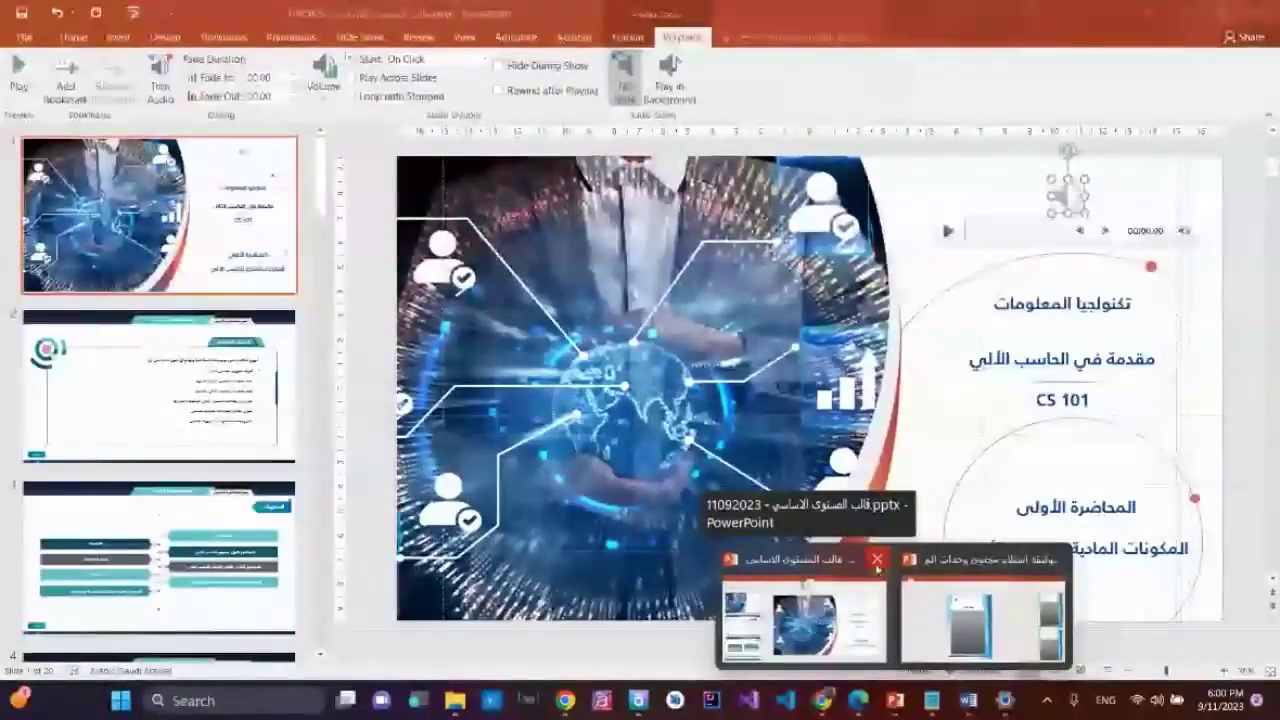
pyautogui.click(879, 556)
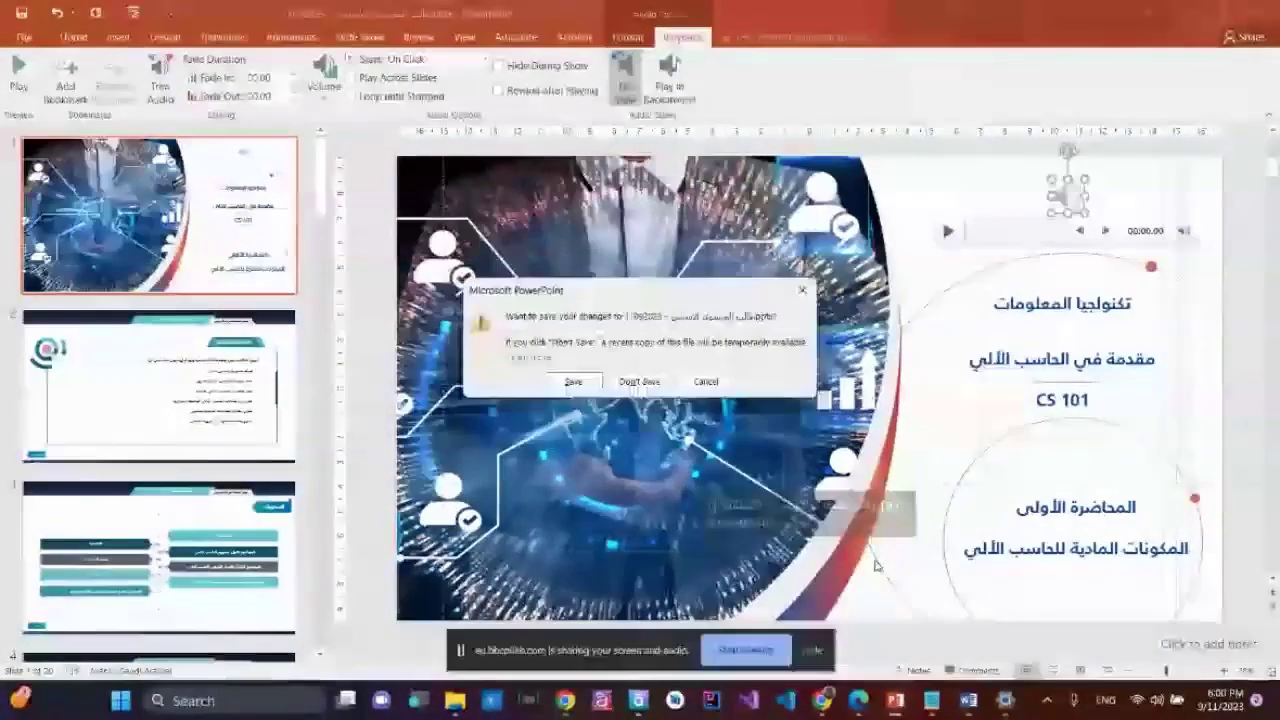
pyautogui.click(573, 381)
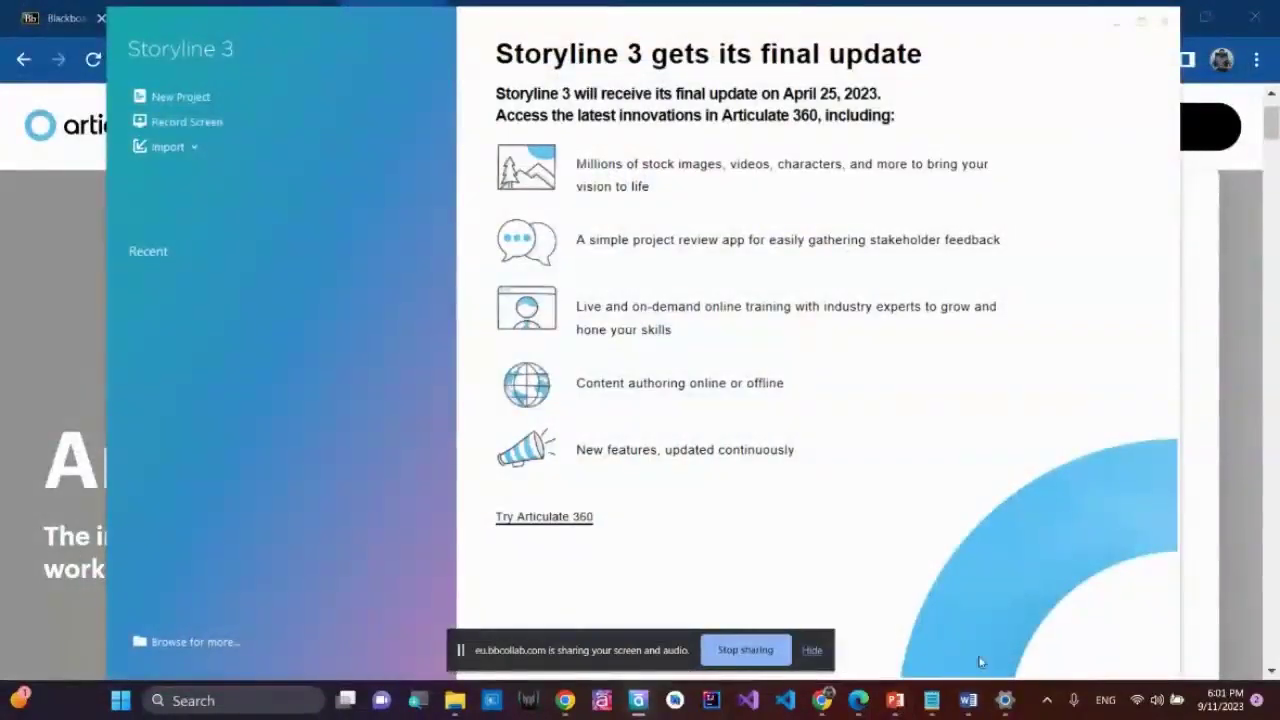
# Look back through the slides of the remaining PowerPoint presentation to its beginning, then close it.
pyautogui.click(895, 700)
pyautogui.scroll(15, 1232, 364)
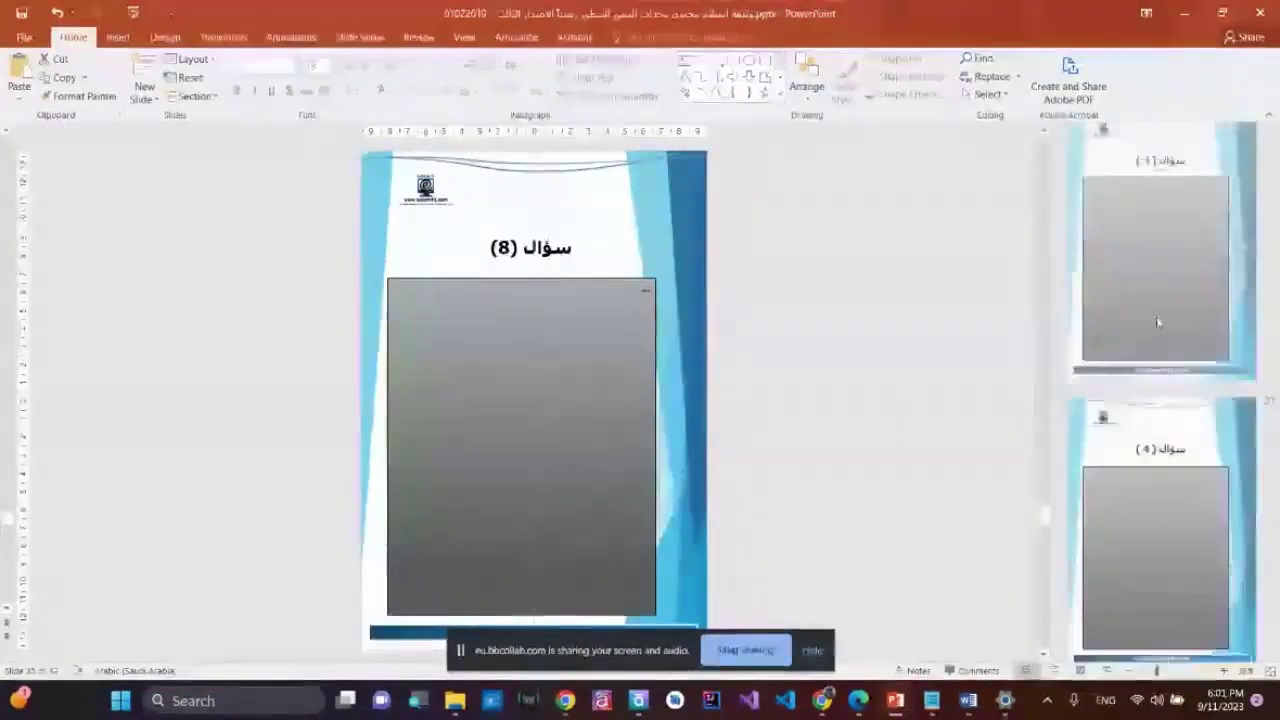
pyautogui.click(1177, 231)
pyautogui.press('Up')
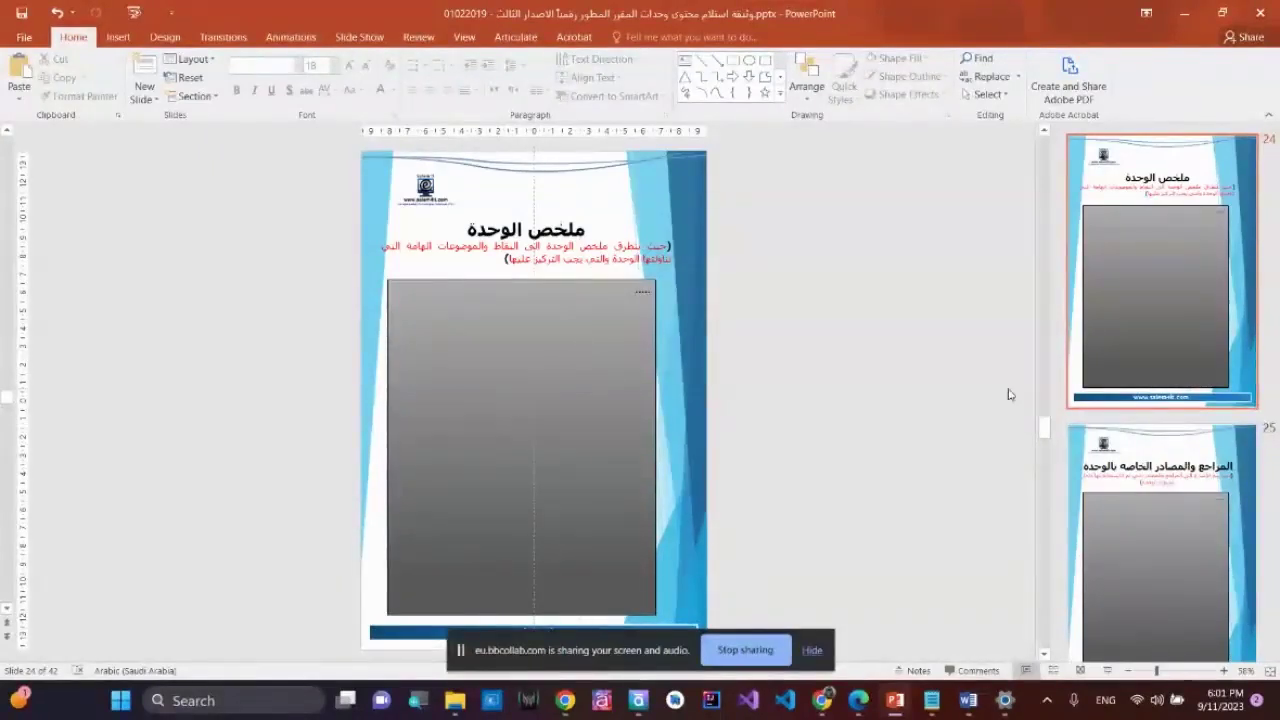
pyautogui.press('Up')
pyautogui.press('Up')
pyautogui.press('Up')
pyautogui.press('Up')
pyautogui.press('Up')
pyautogui.press('Home')
pyautogui.click(1260, 13)
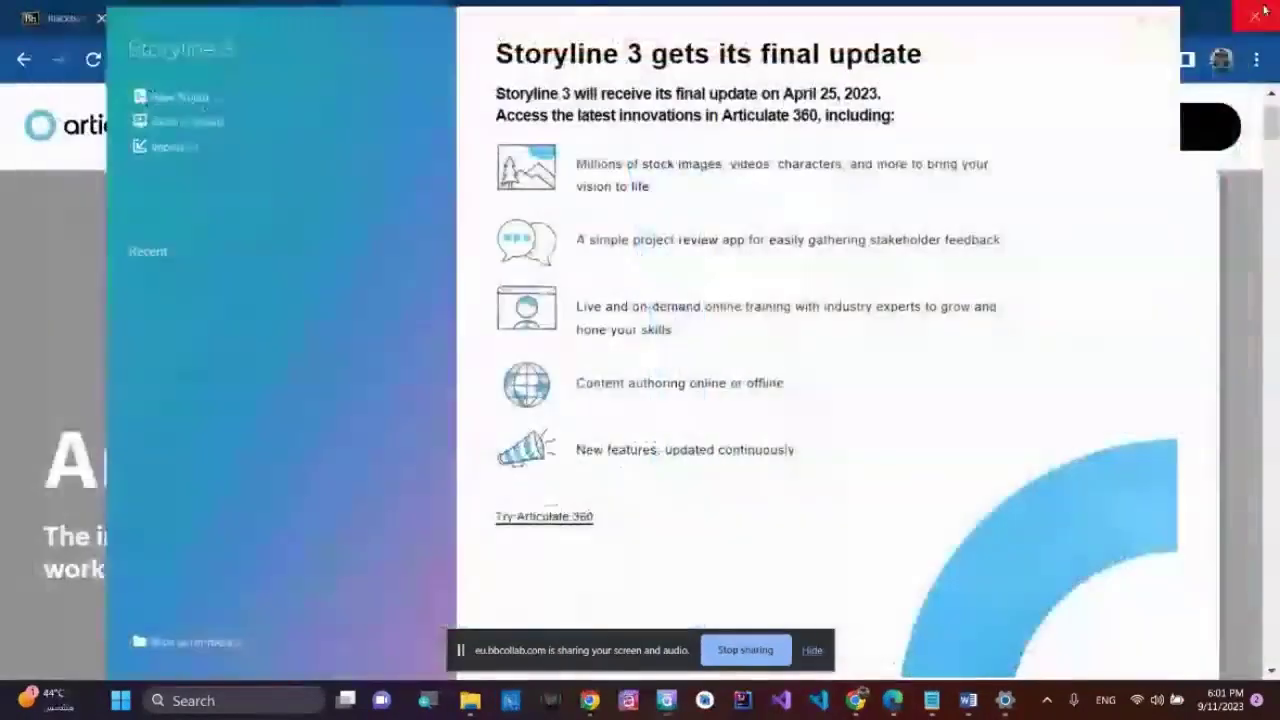
# Try to import "قالب المستوى الاساسي - 11092023.pptx" from the القالب الجديد folder into Storyline 3 as a PowerPoint presentation.
pyautogui.click(190, 158)
pyautogui.click(250, 170)
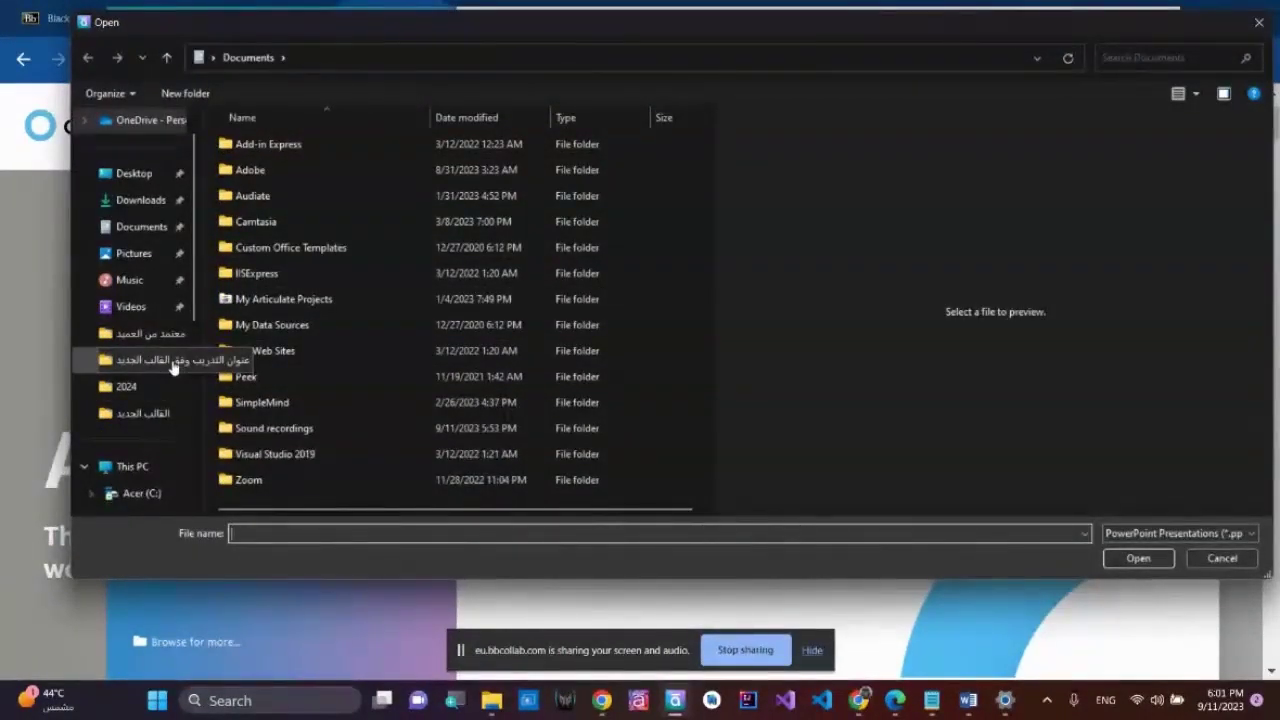
pyautogui.click(172, 414)
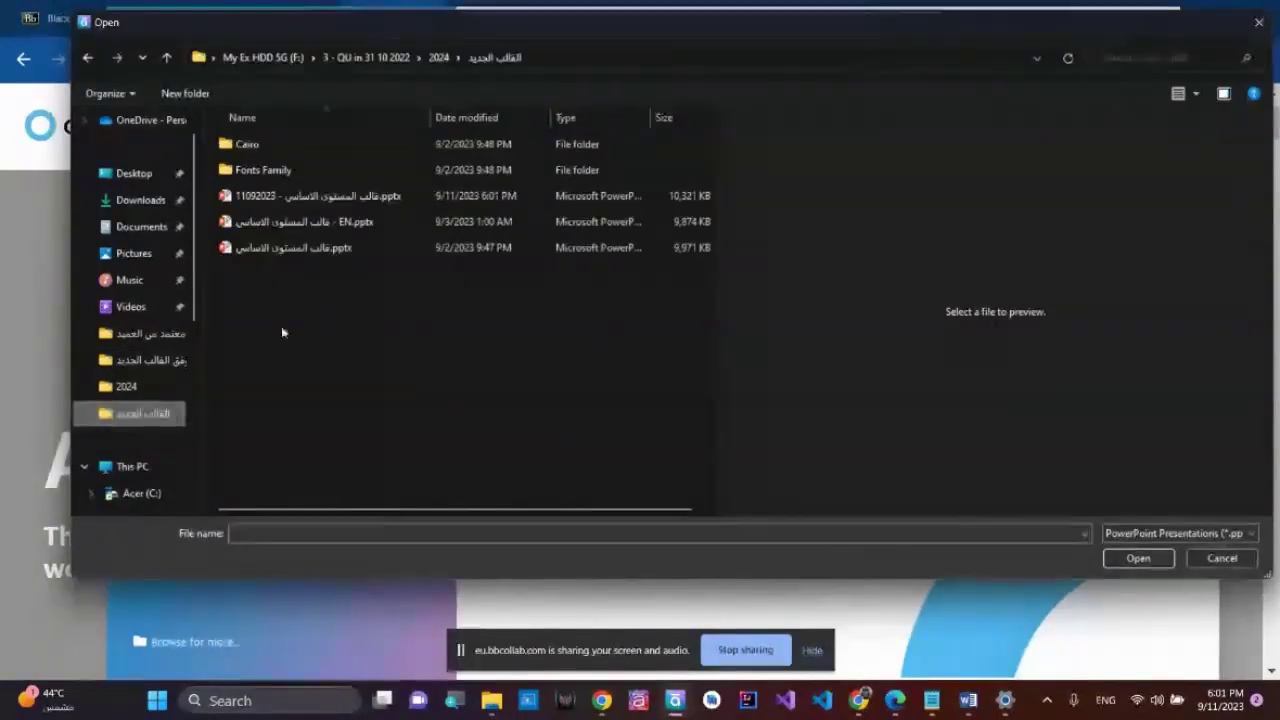
pyautogui.click(468, 118)
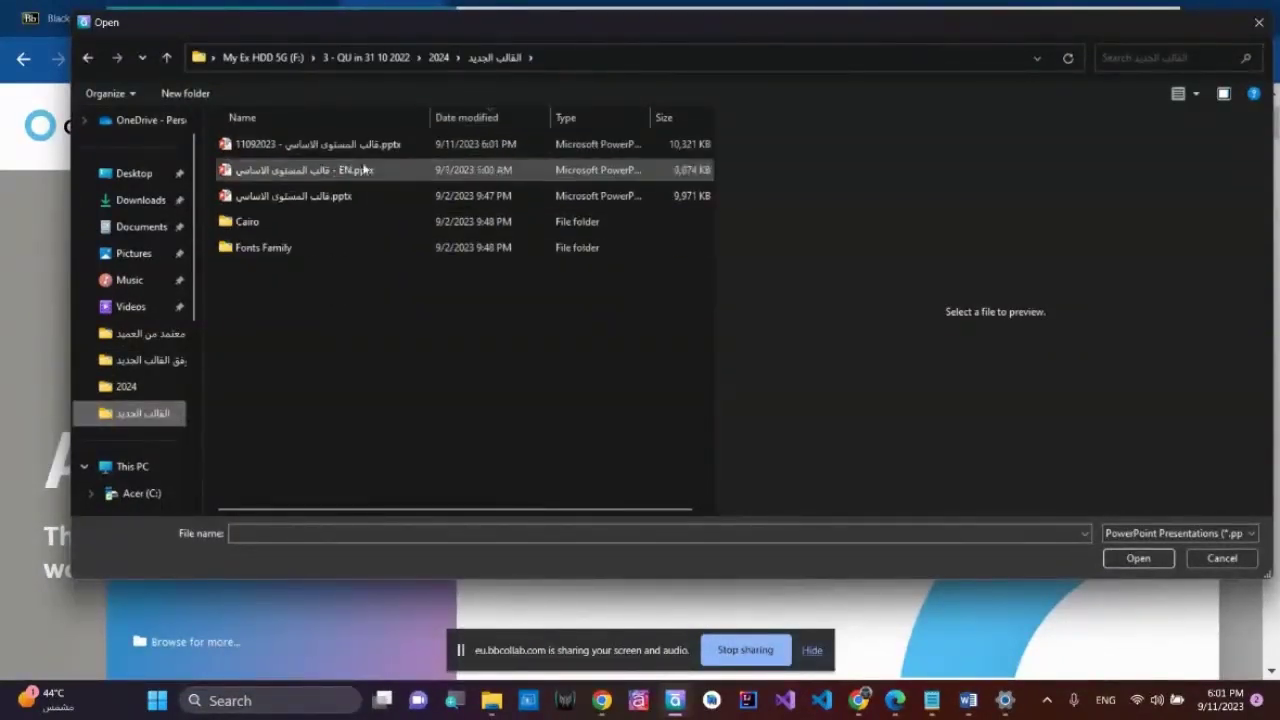
pyautogui.click(340, 146)
pyautogui.doubleClick(325, 146)
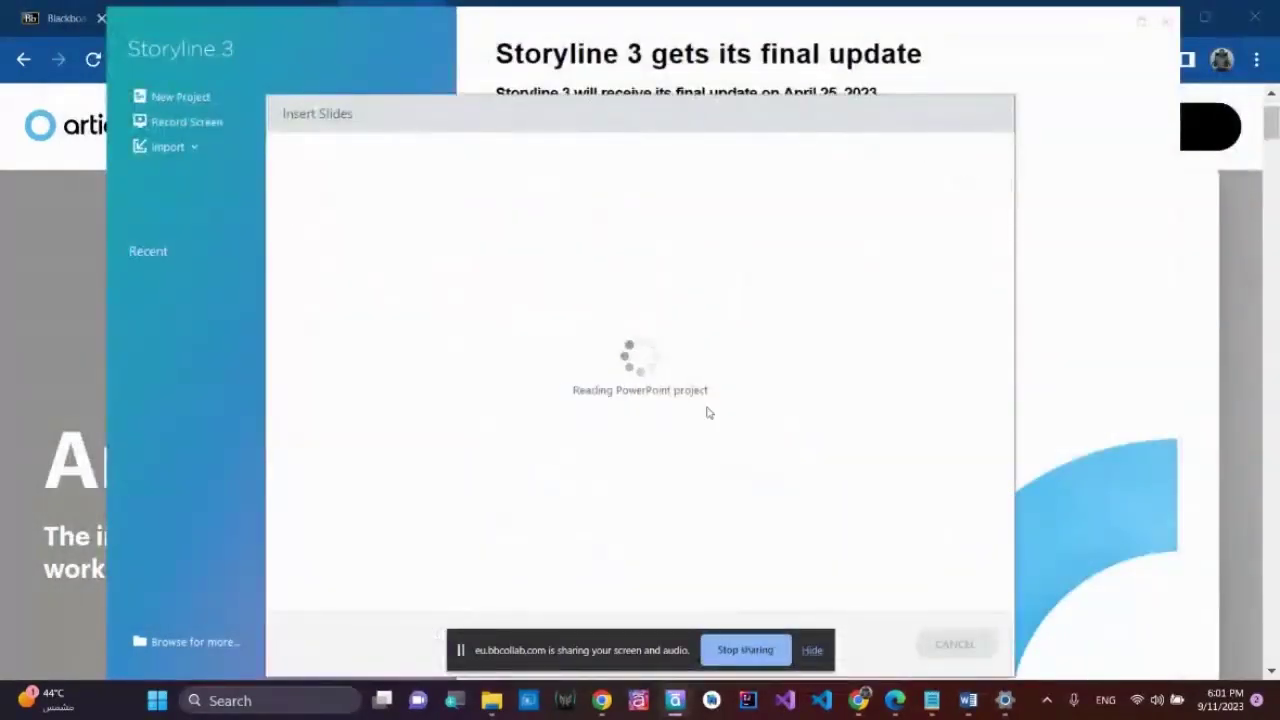
pyautogui.click(811, 650)
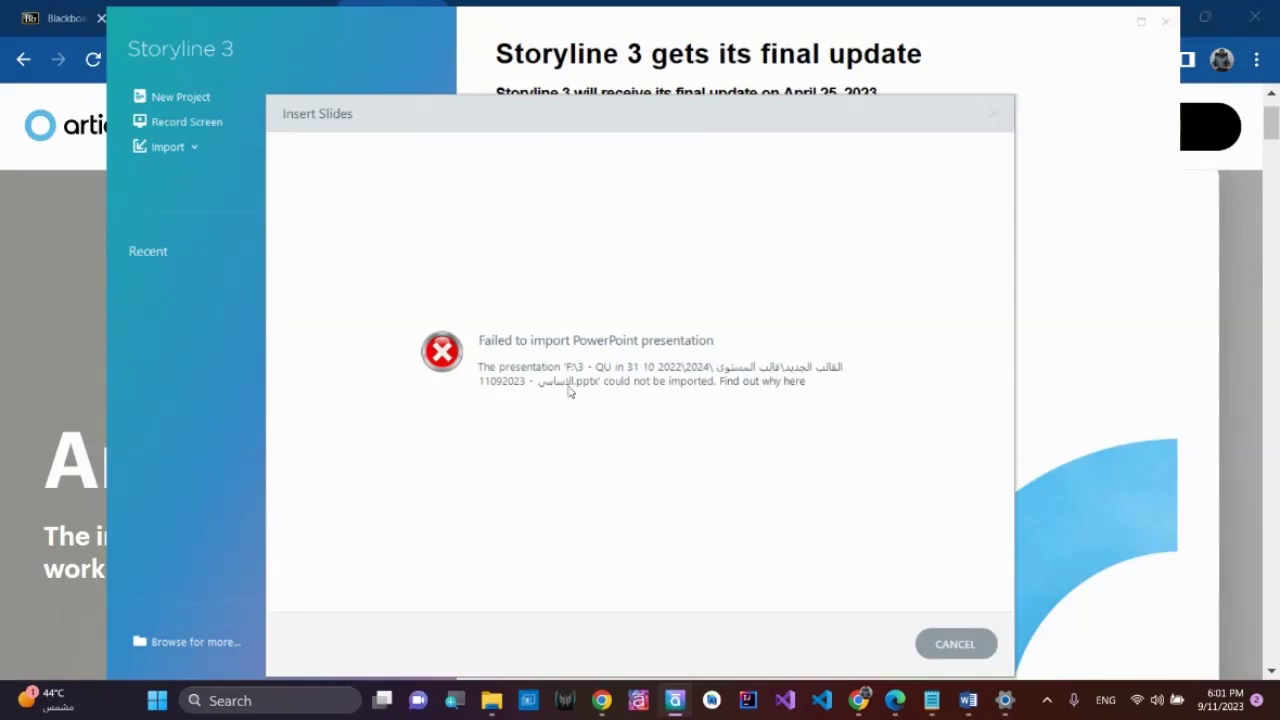
pyautogui.click(956, 645)
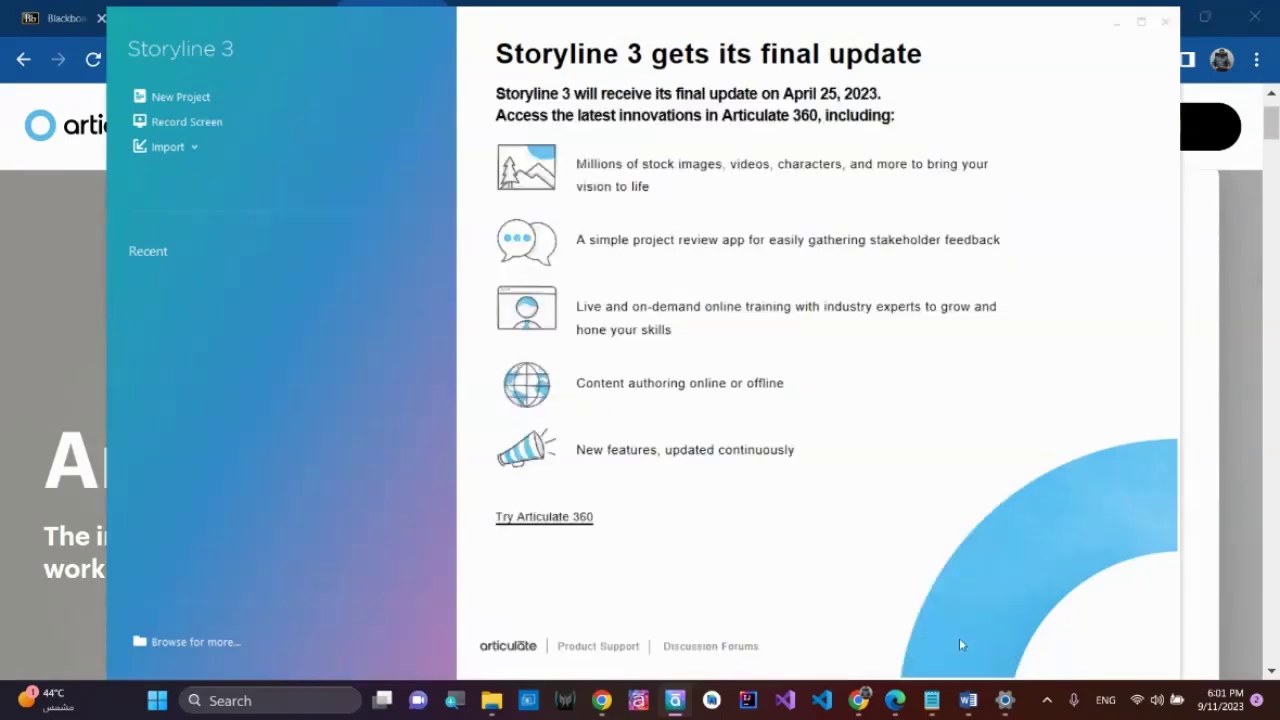
# Close the Word document Document1 and the Notepad text file without saving their changes.
pyautogui.click(968, 702)
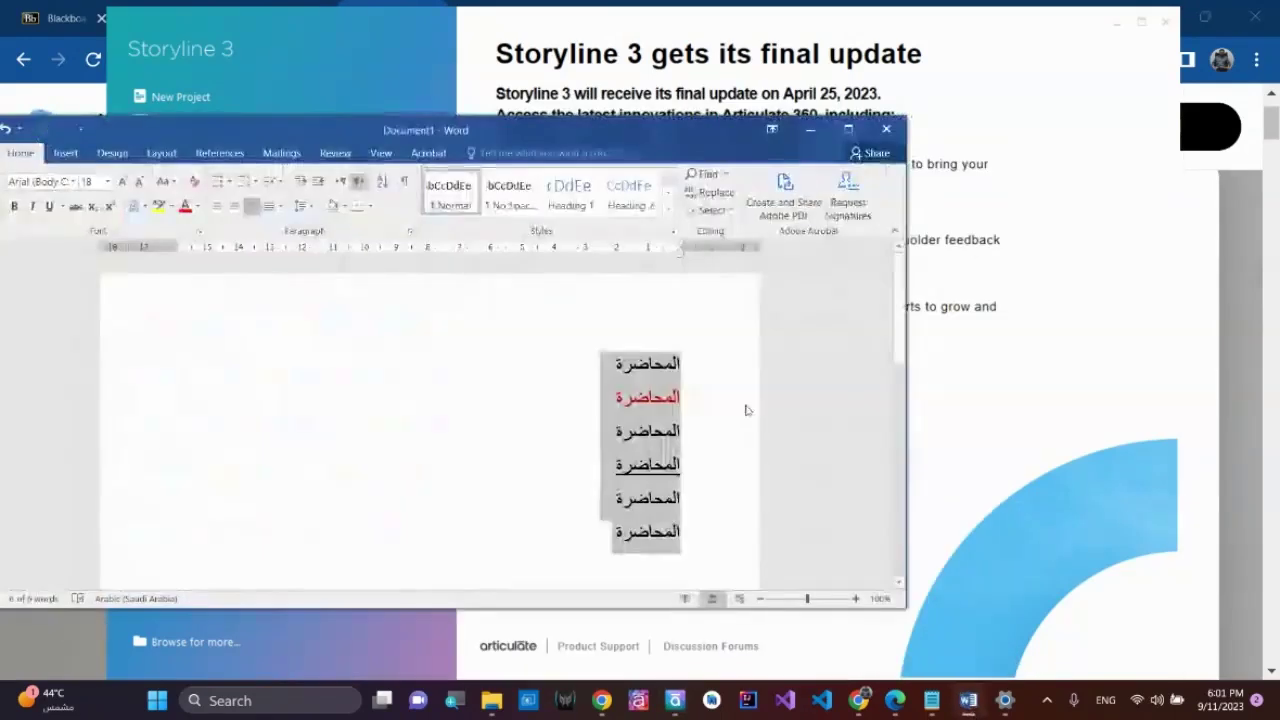
pyautogui.click(885, 129)
pyautogui.click(641, 381)
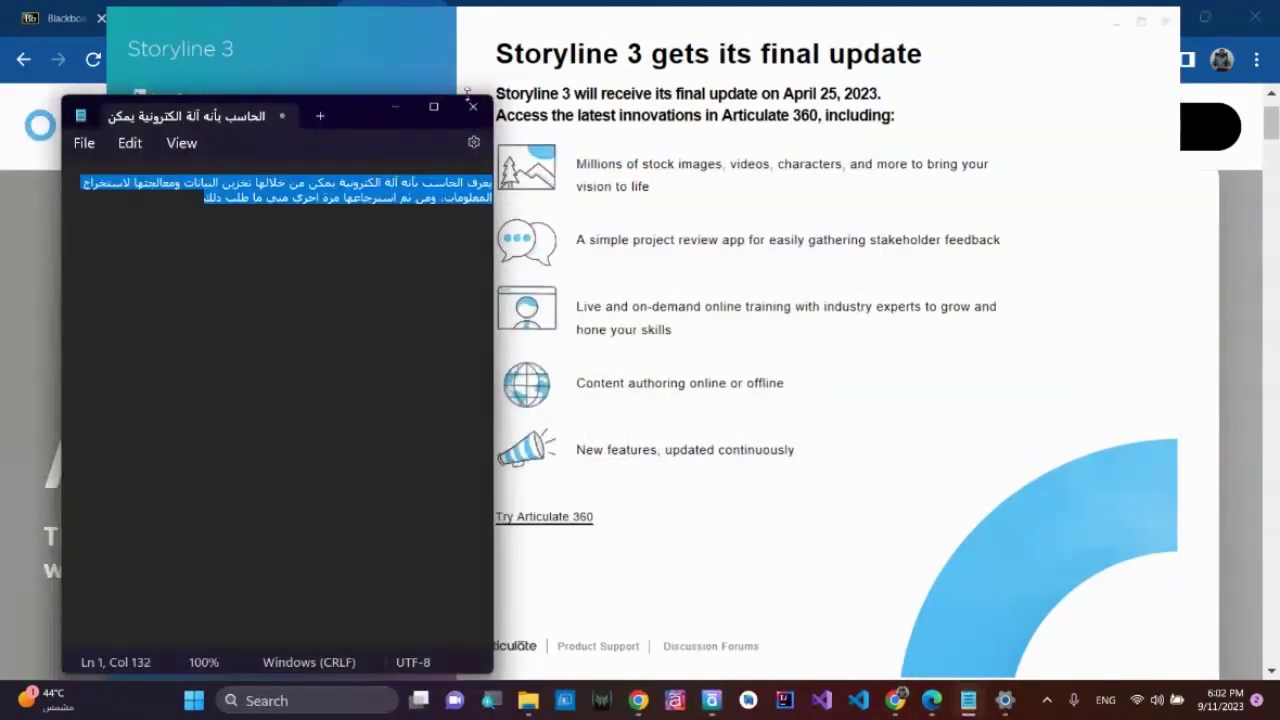
pyautogui.click(472, 105)
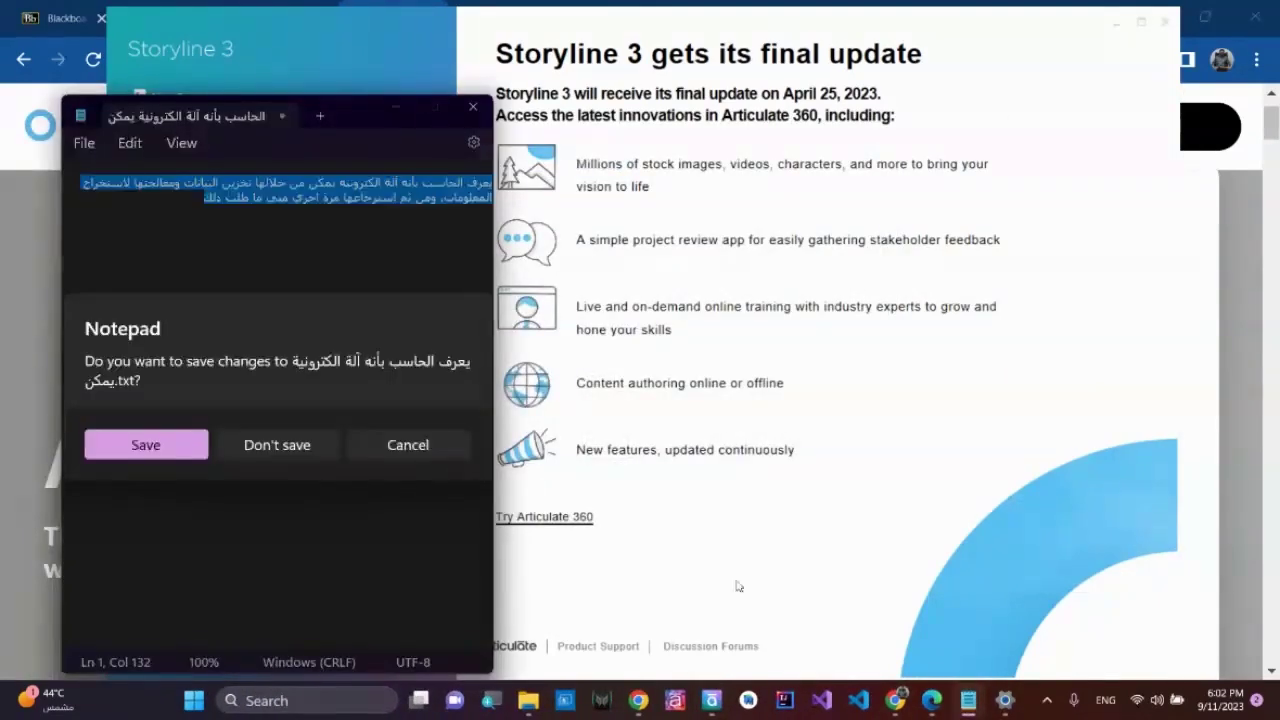
pyautogui.click(278, 446)
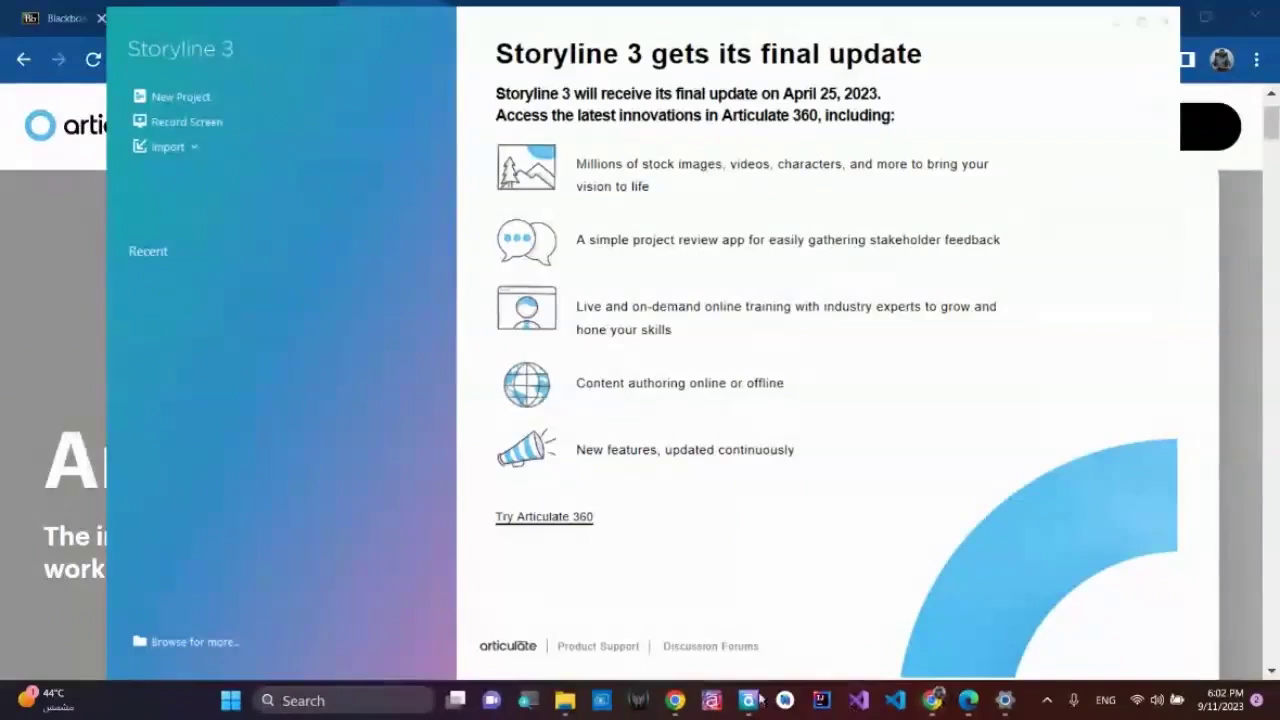
# Rename the القالب الجديد folder inside the 2024 folder of "3 - QU in 31 10 2022" as New_Template.
pyautogui.moveTo(563, 704)
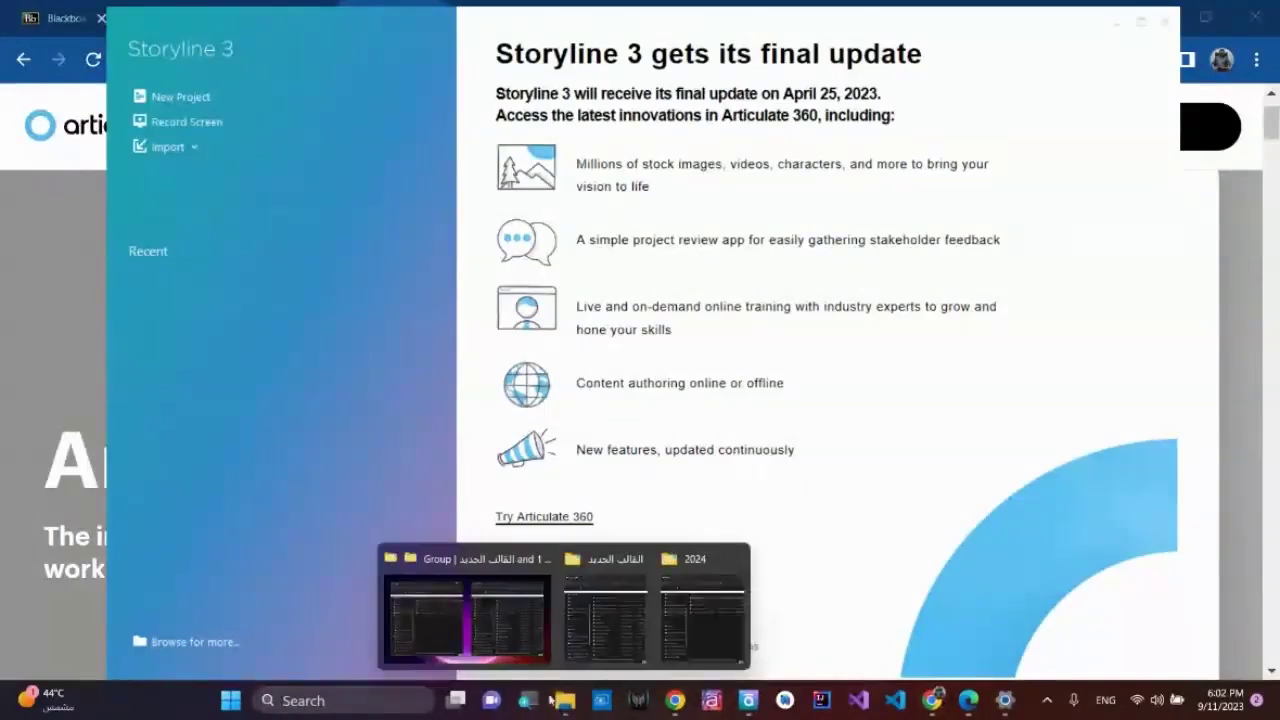
pyautogui.click(474, 565)
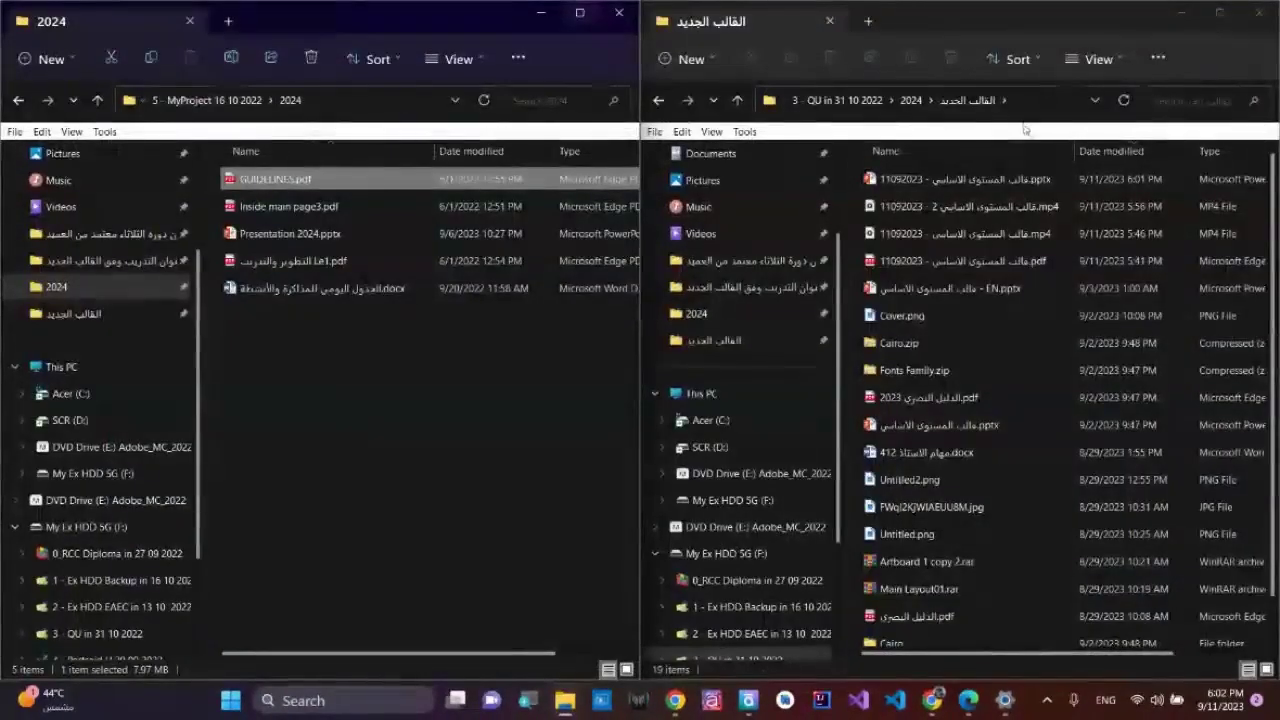
pyautogui.click(912, 100)
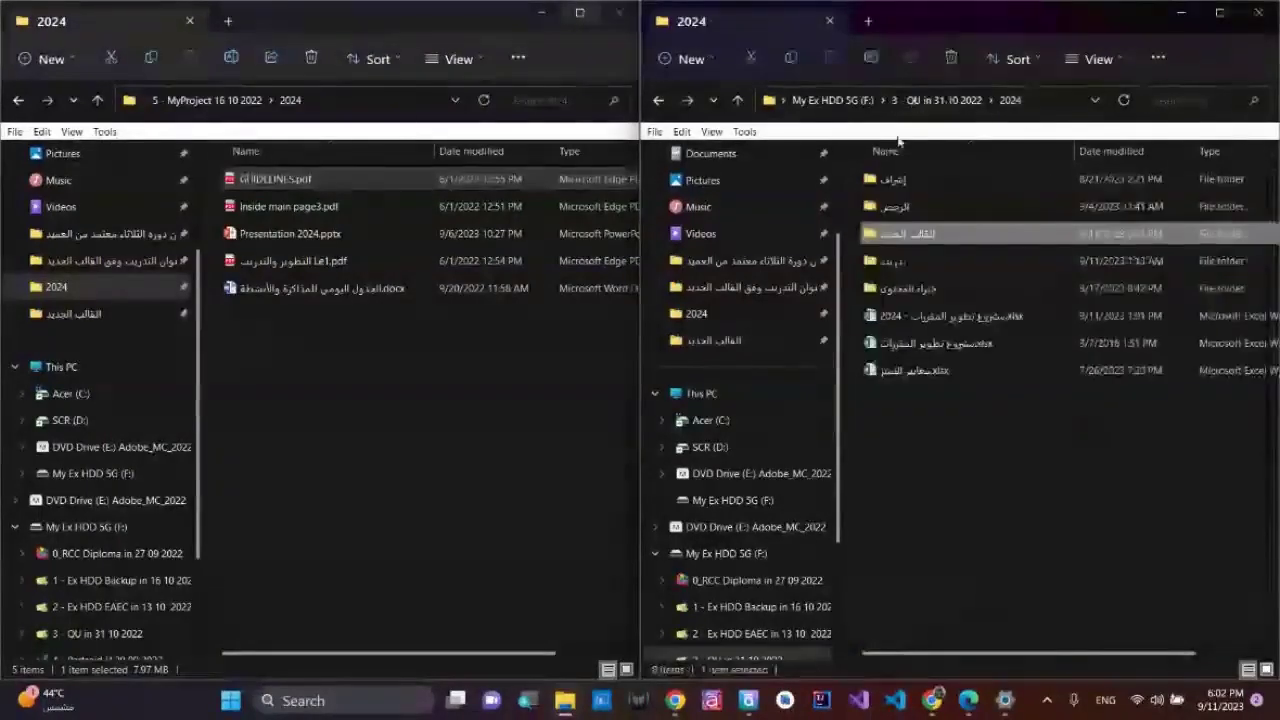
pyautogui.click(1008, 248)
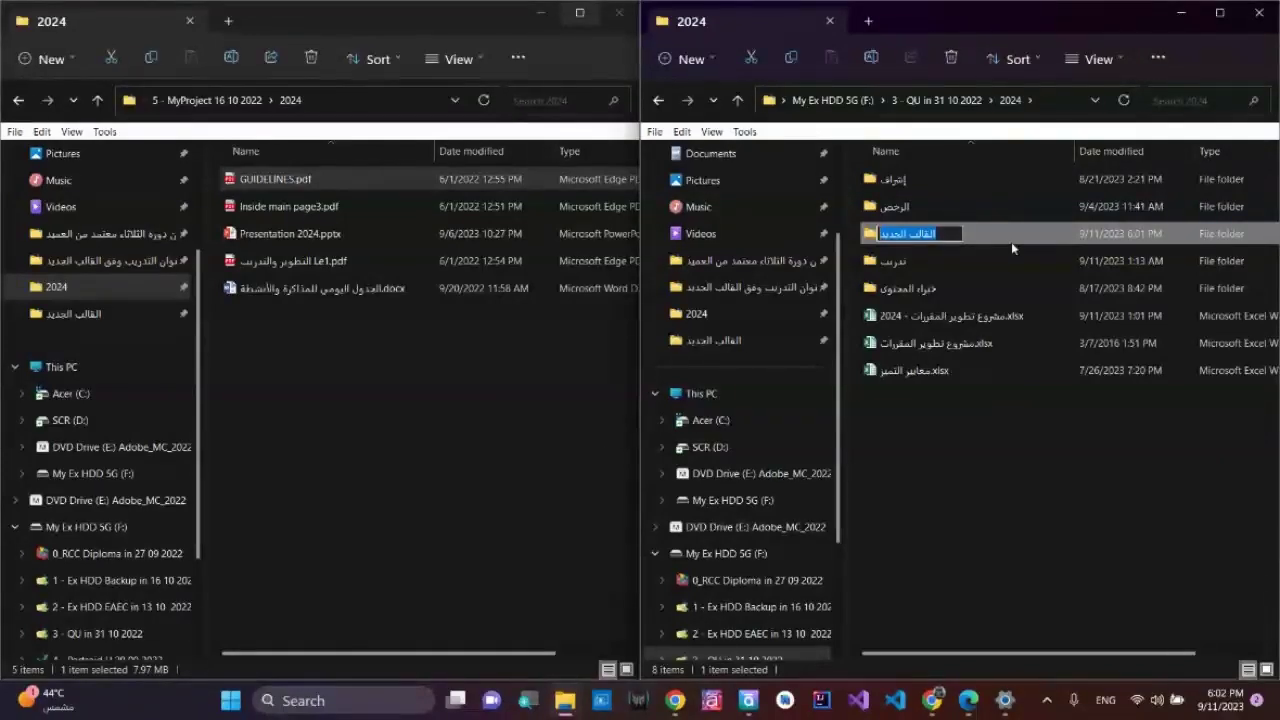
pyautogui.write('nEW')
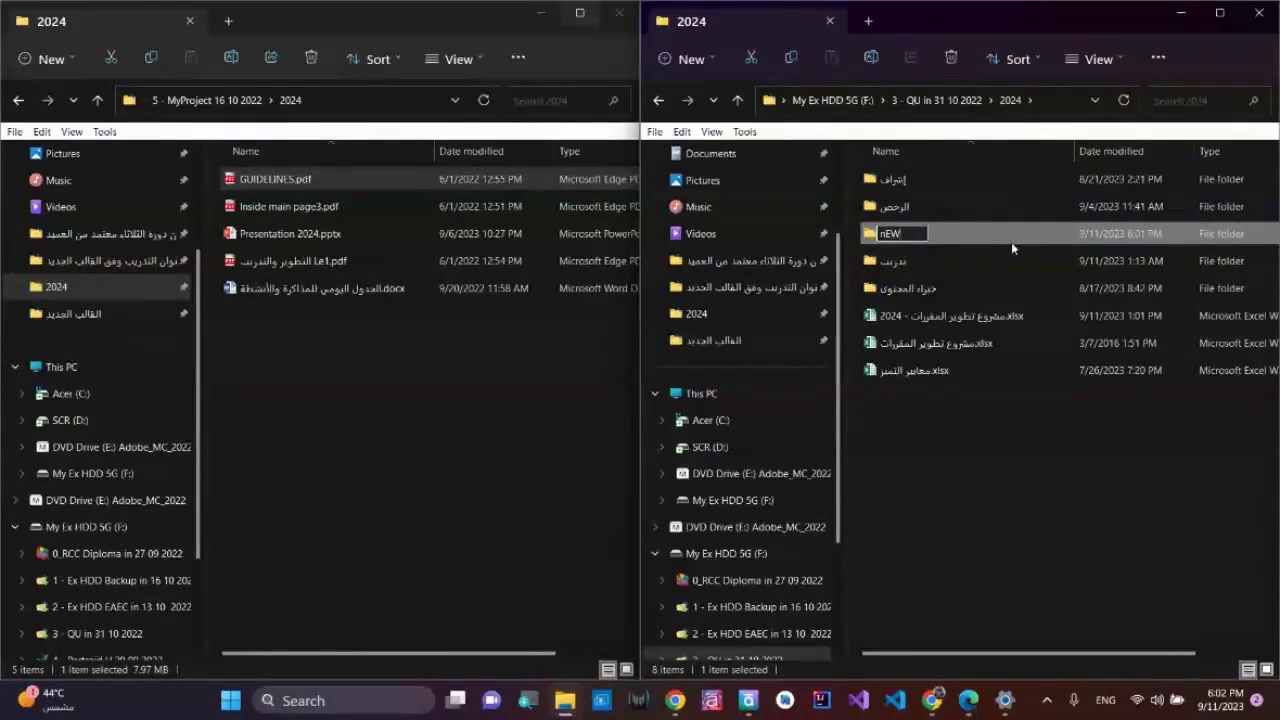
pyautogui.write('_')
pyautogui.press('BackSpace')
pyautogui.hotkey('ctrl', 'a')
pyautogui.write('New_Template')
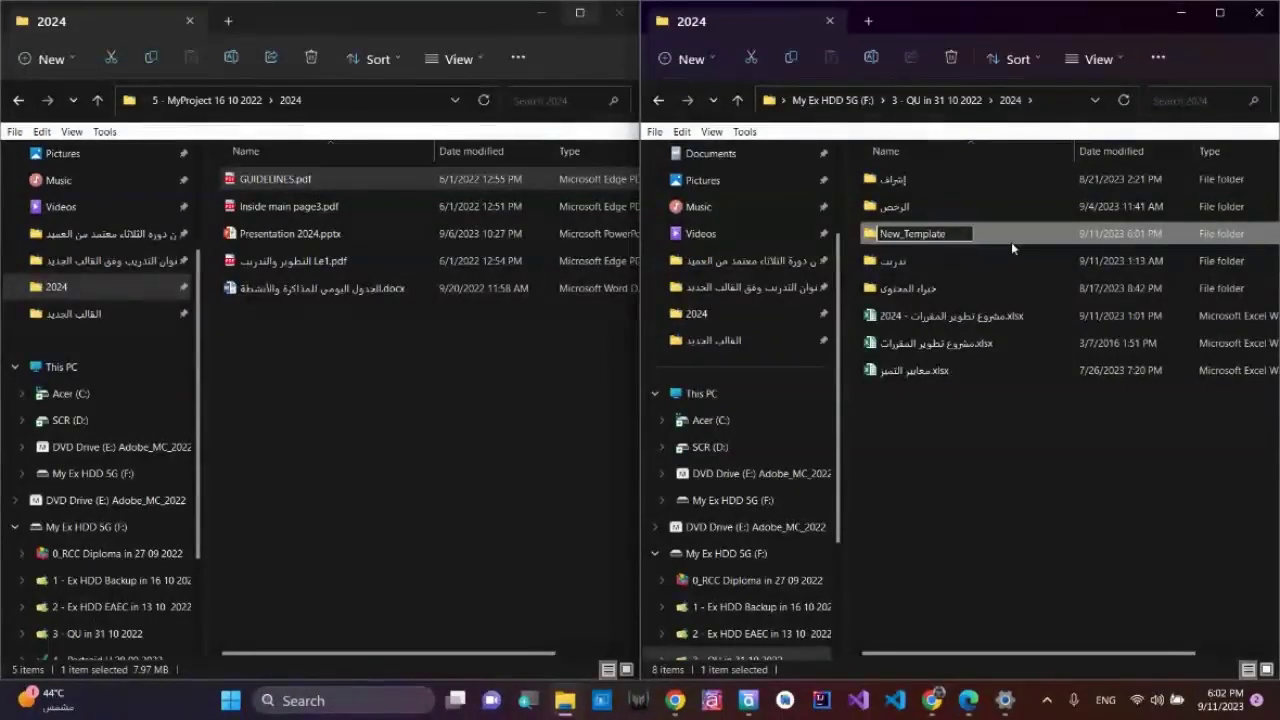
pyautogui.press('Return')
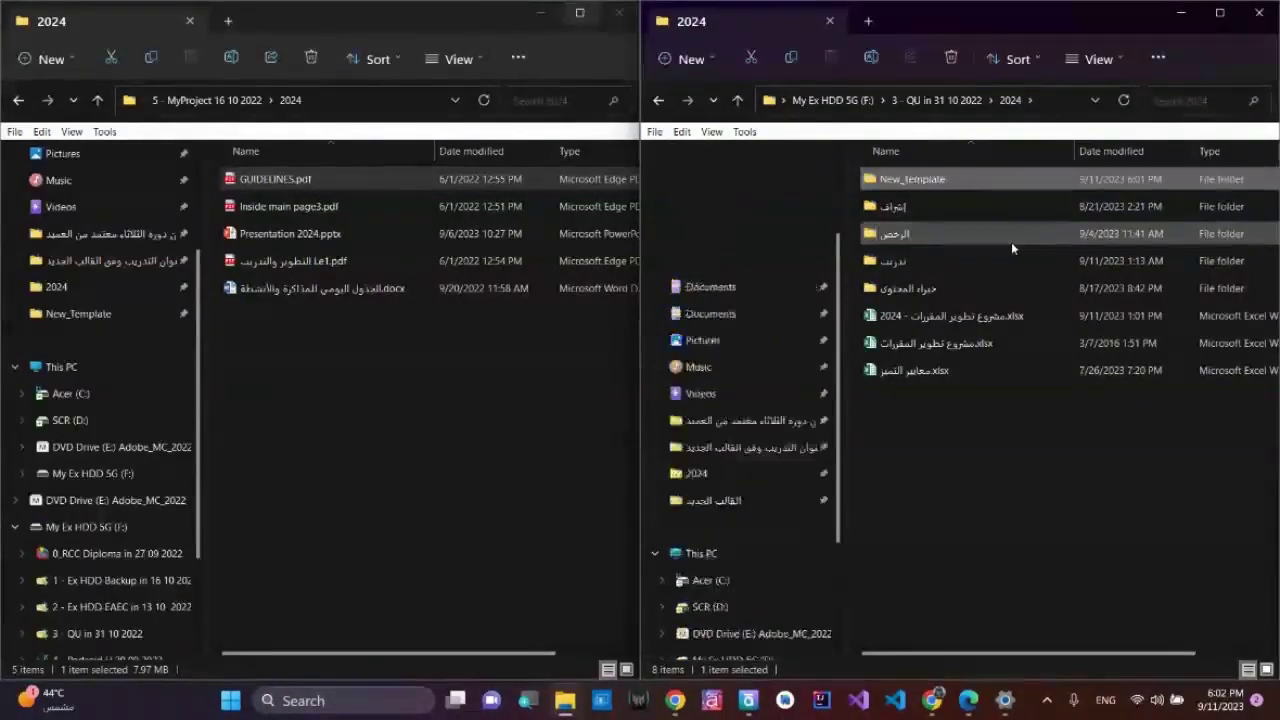
# In the New_Template folder, sort the files by date modified and rename the newest PowerPoint presentation as Lec1_CS101.pptx.
pyautogui.doubleClick(979, 176)
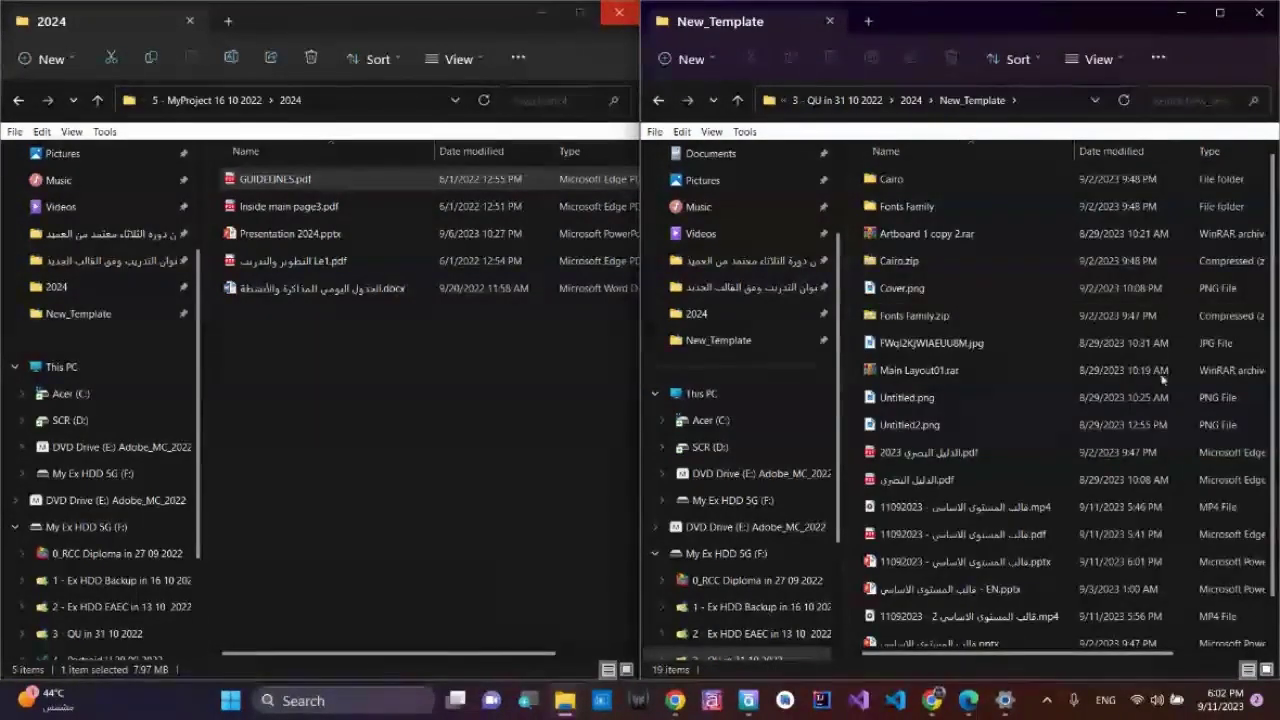
pyautogui.click(1114, 153)
pyautogui.click(985, 184)
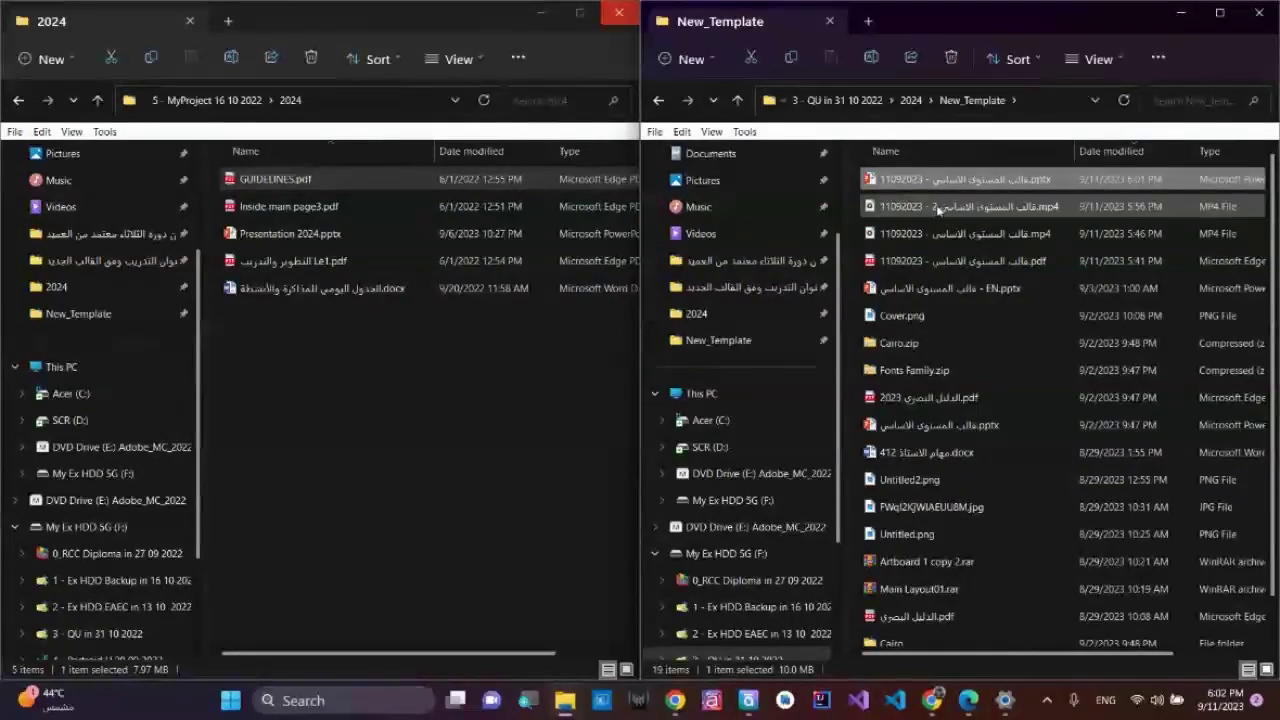
pyautogui.press('F2')
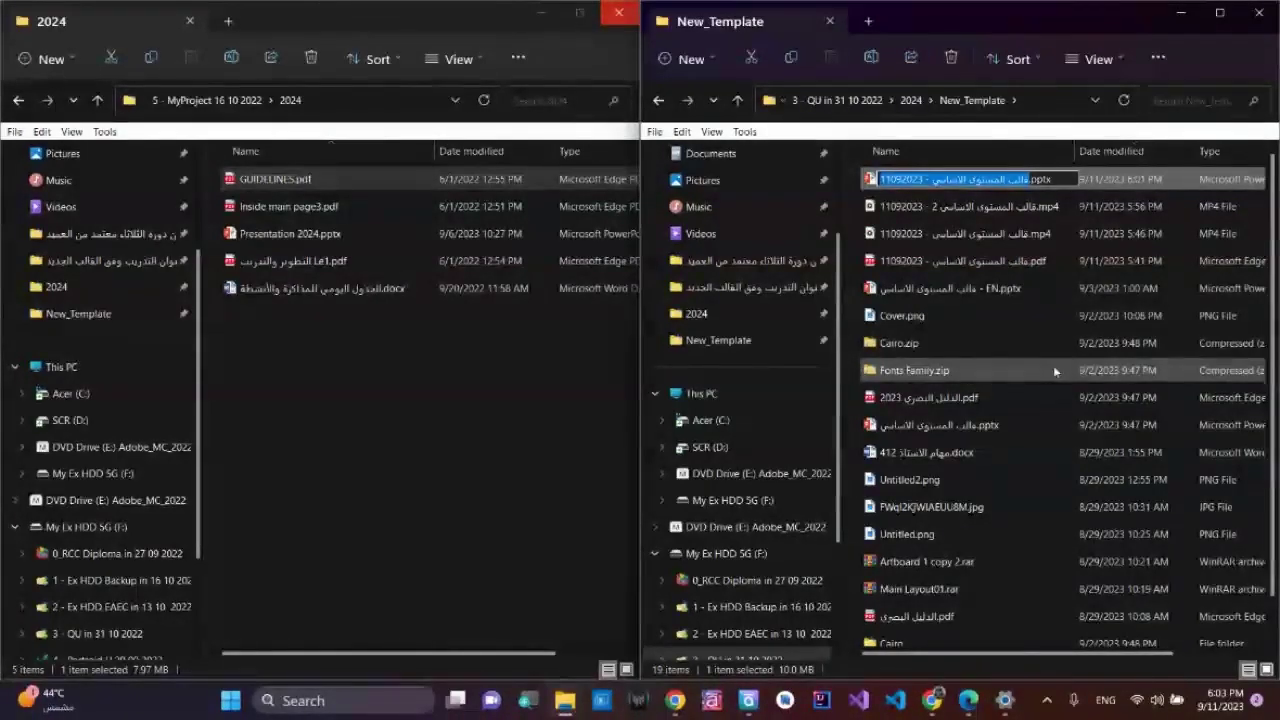
pyautogui.write('Lec')
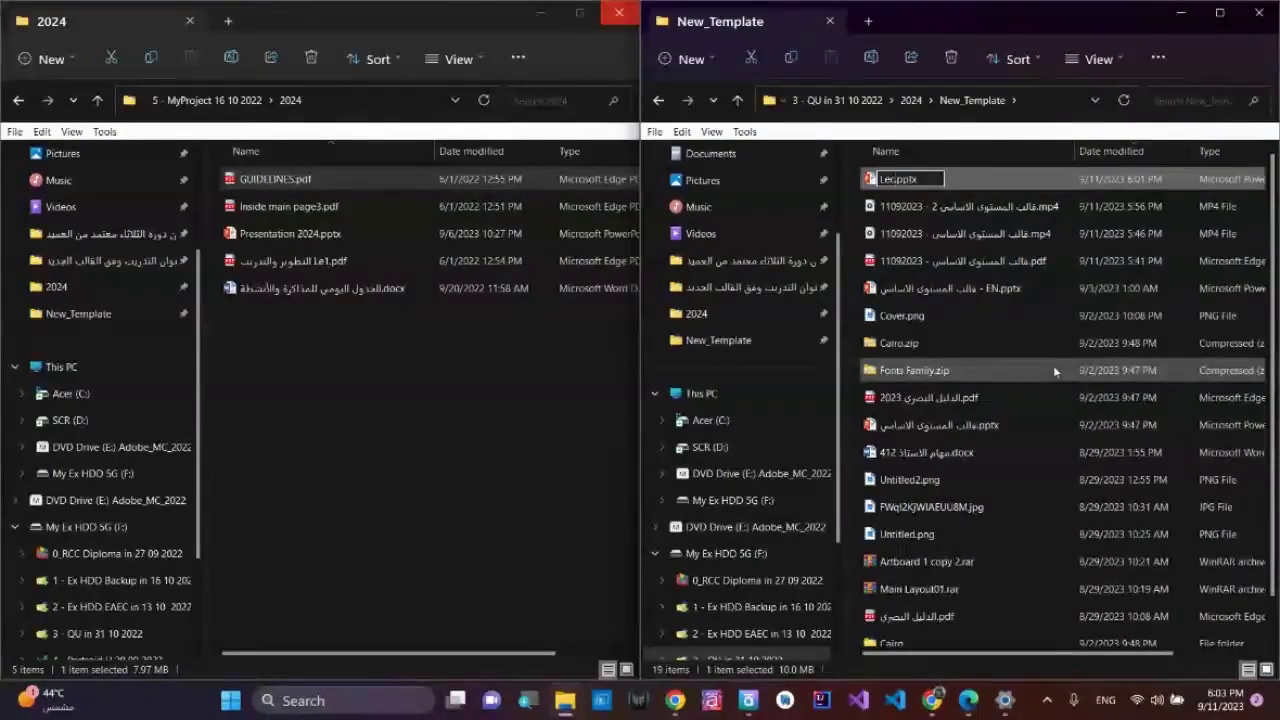
pyautogui.write('1')
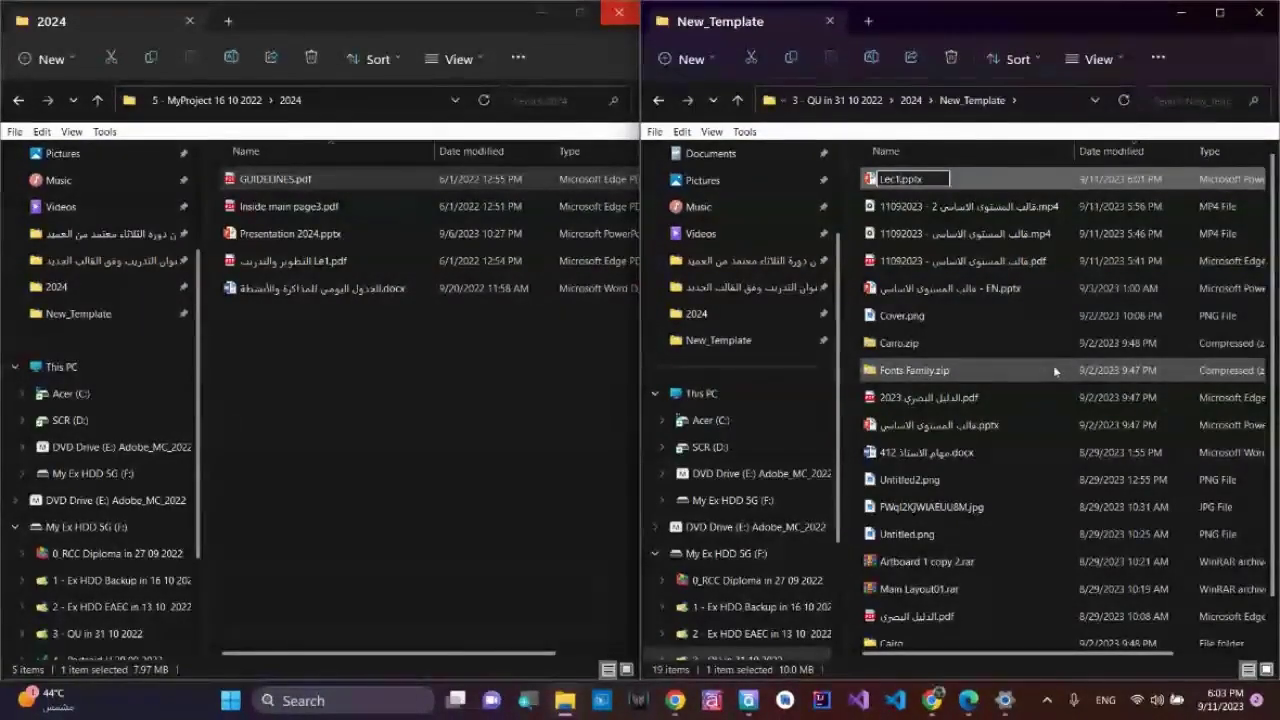
pyautogui.write('_')
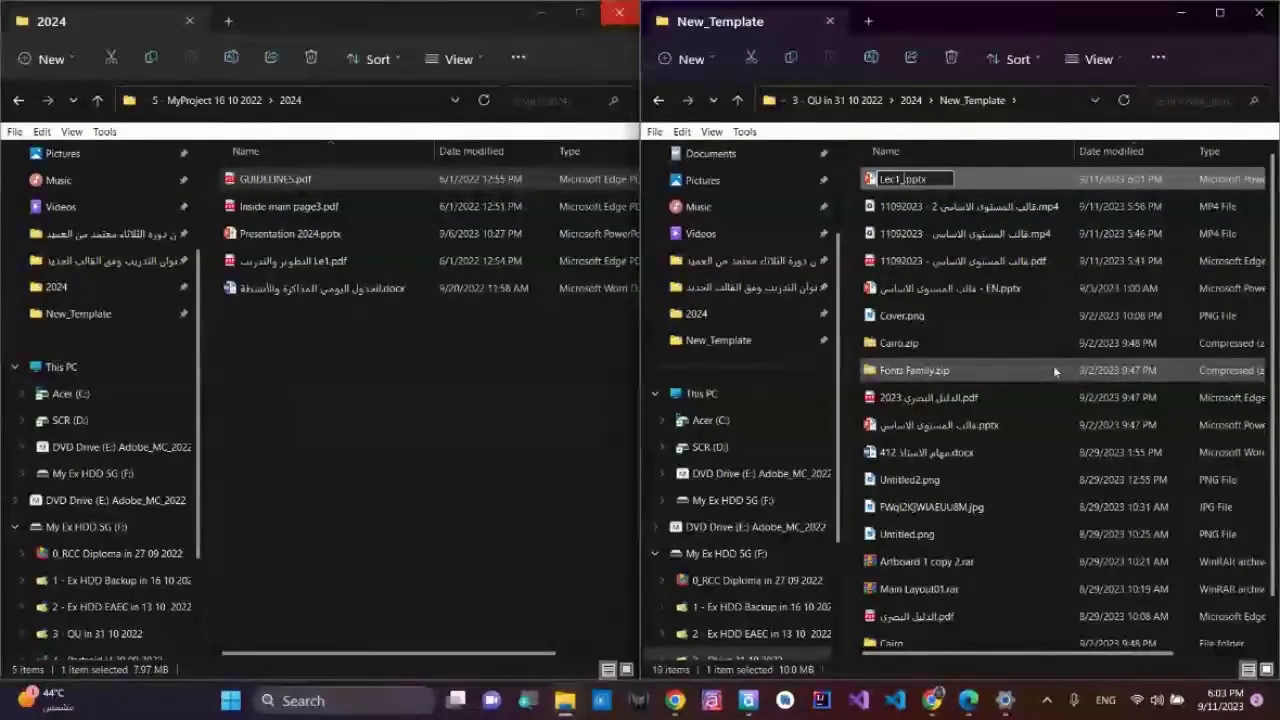
pyautogui.write('CS1')
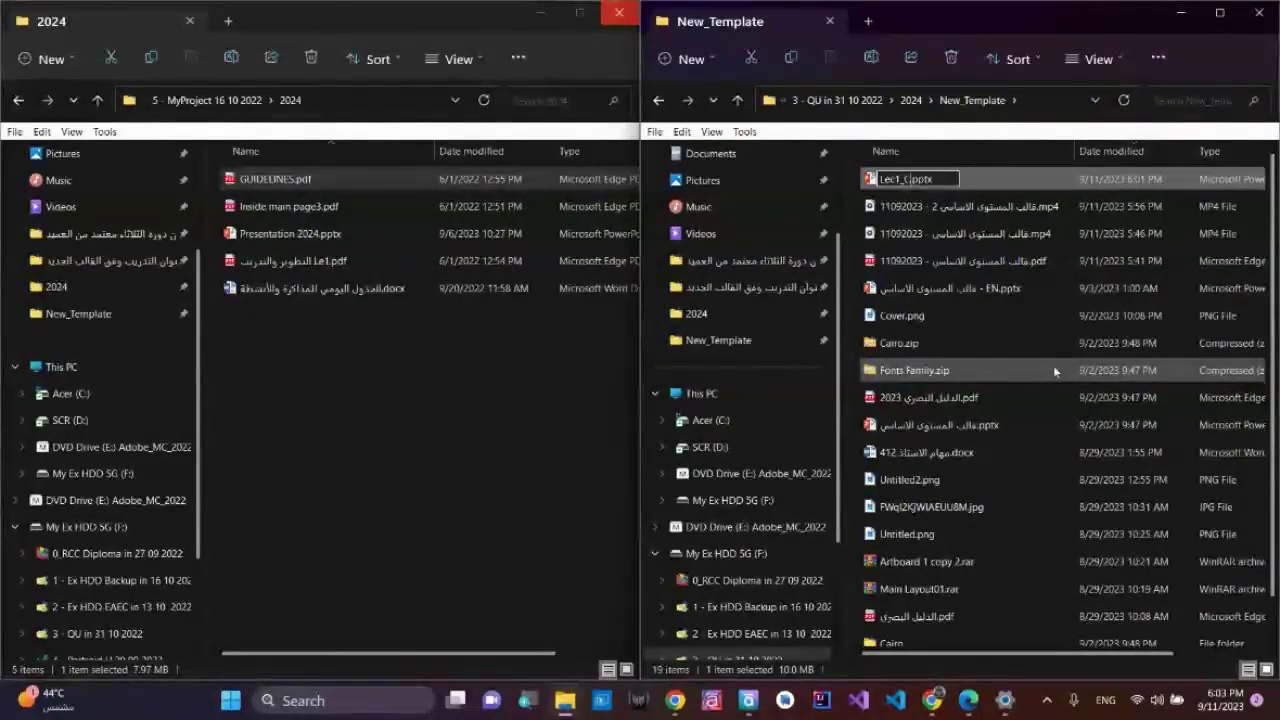
pyautogui.write('01')
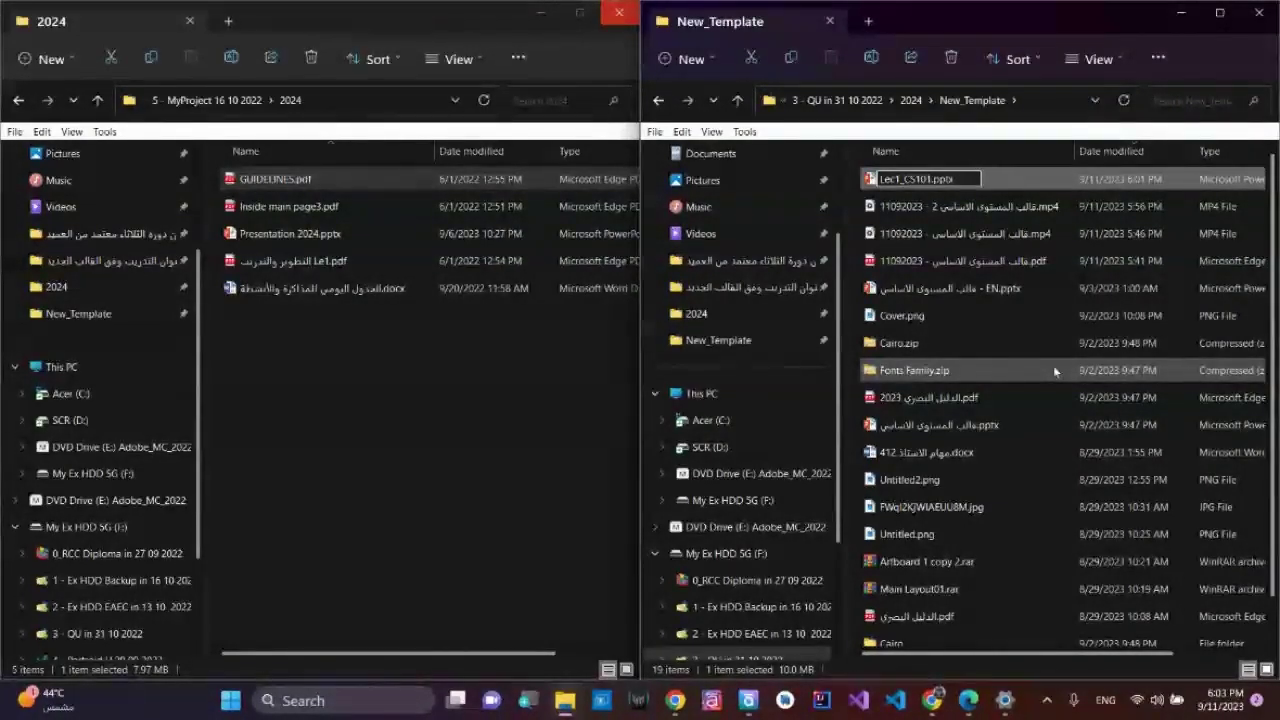
pyautogui.press('Return')
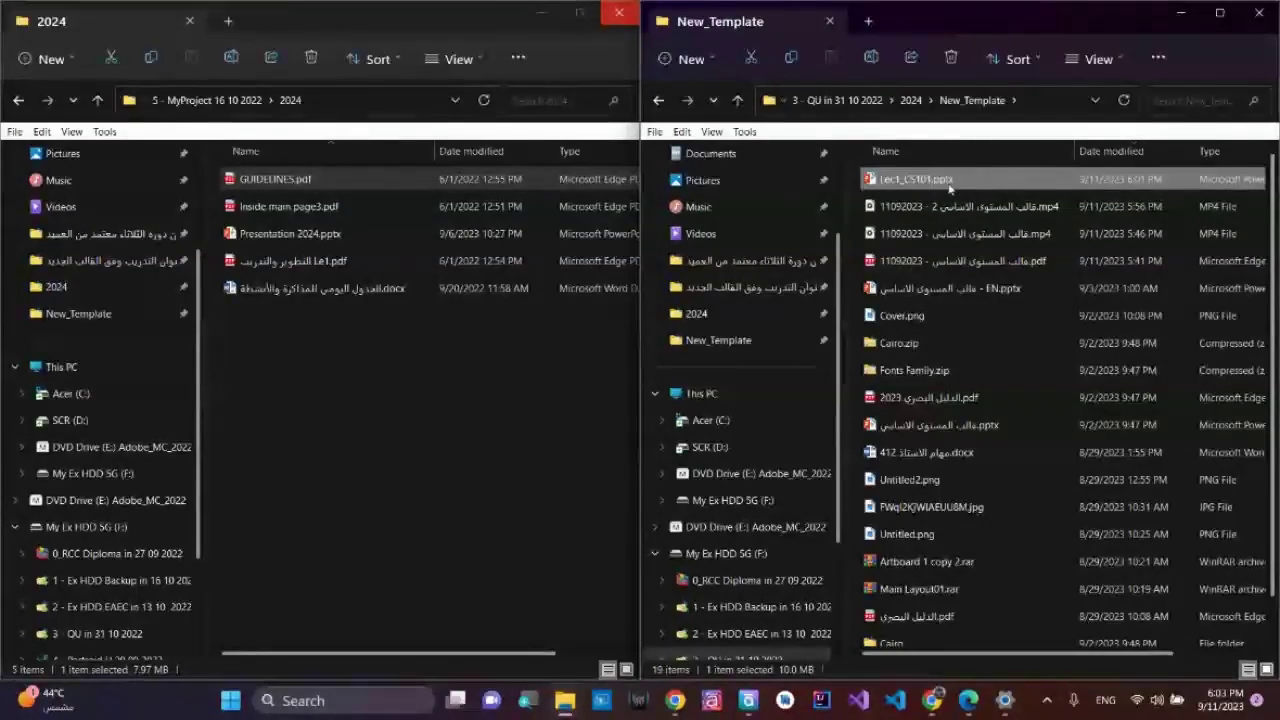
# Reuse the name Lec1_CS101 for the newest MP4 video and for the PDF "قالب المستوى الاساسي - 11092023.pdf".
pyautogui.press('F2')
pyautogui.hotkey('ctrl', 'c')
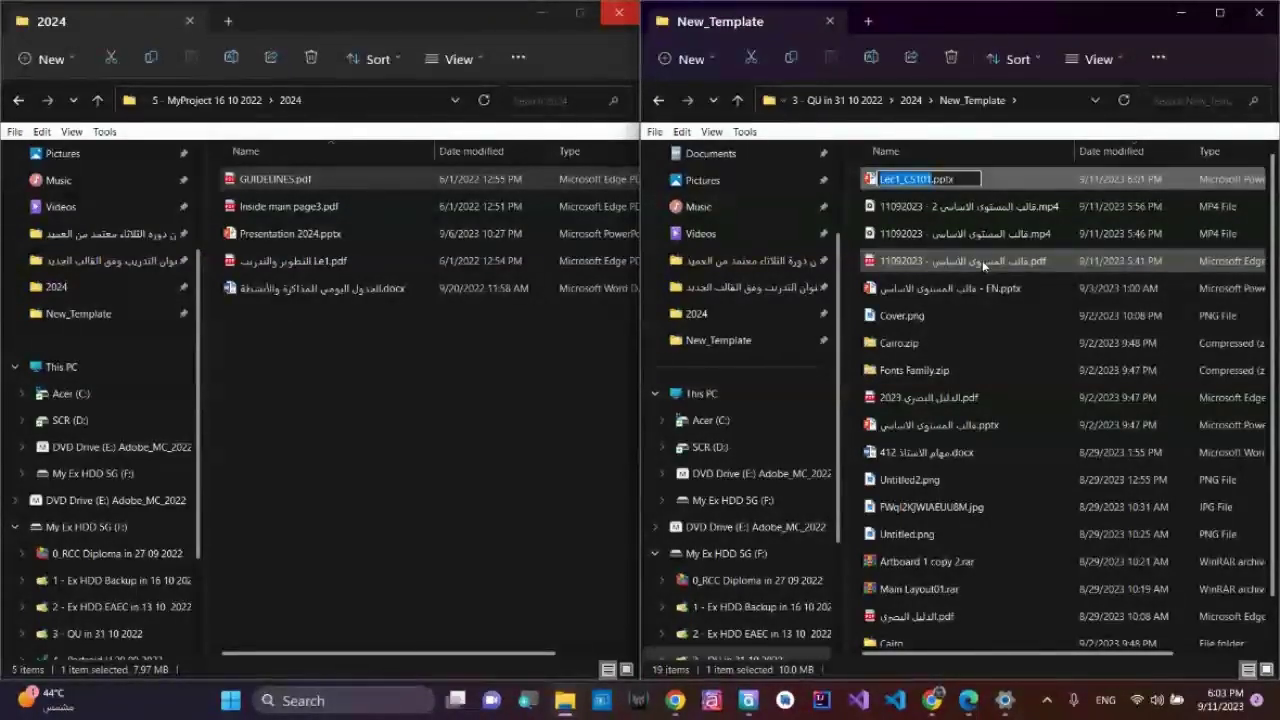
pyautogui.press('Return')
pyautogui.press('Down')
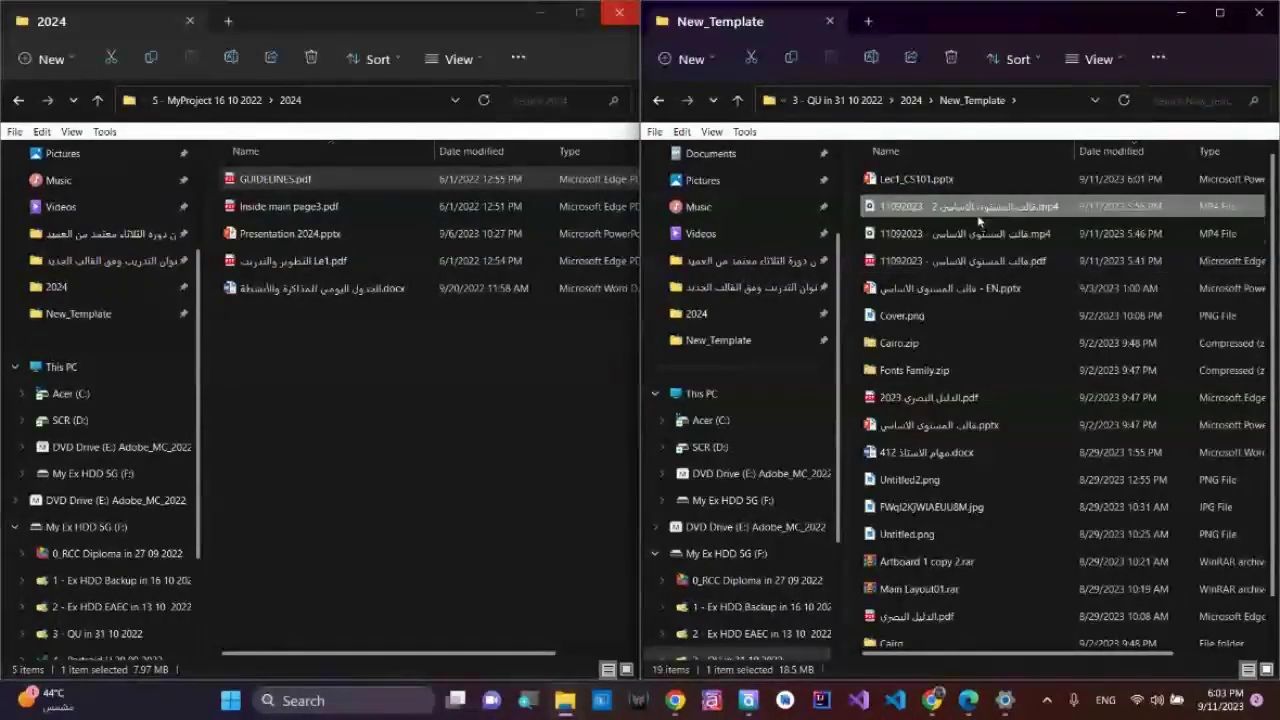
pyautogui.press('F2')
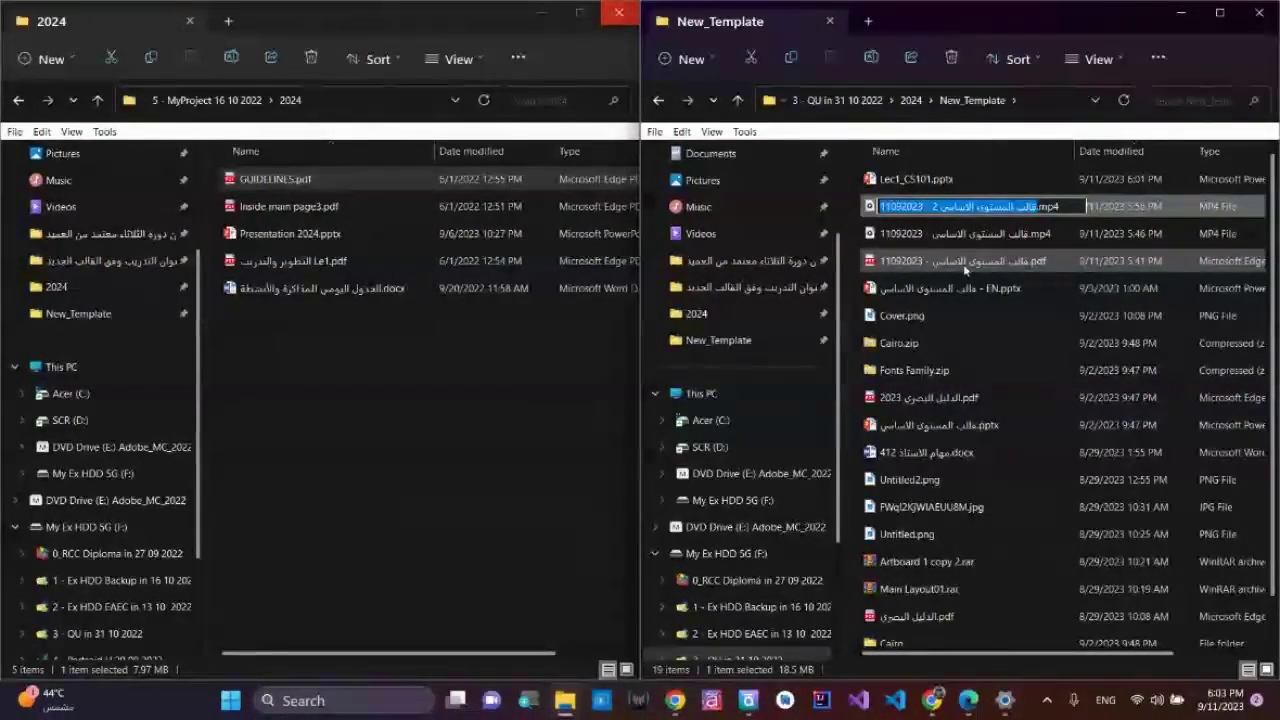
pyautogui.hotkey('ctrl', 'v')
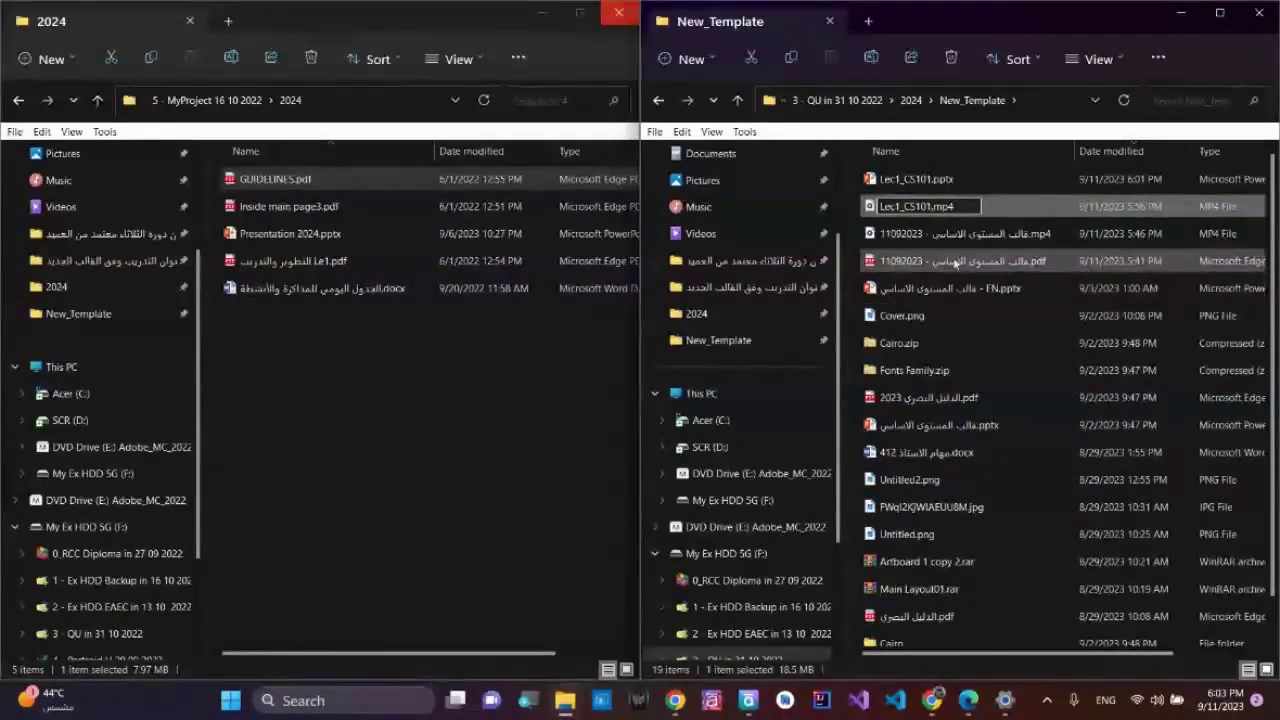
pyautogui.click(961, 264)
pyautogui.press('F2')
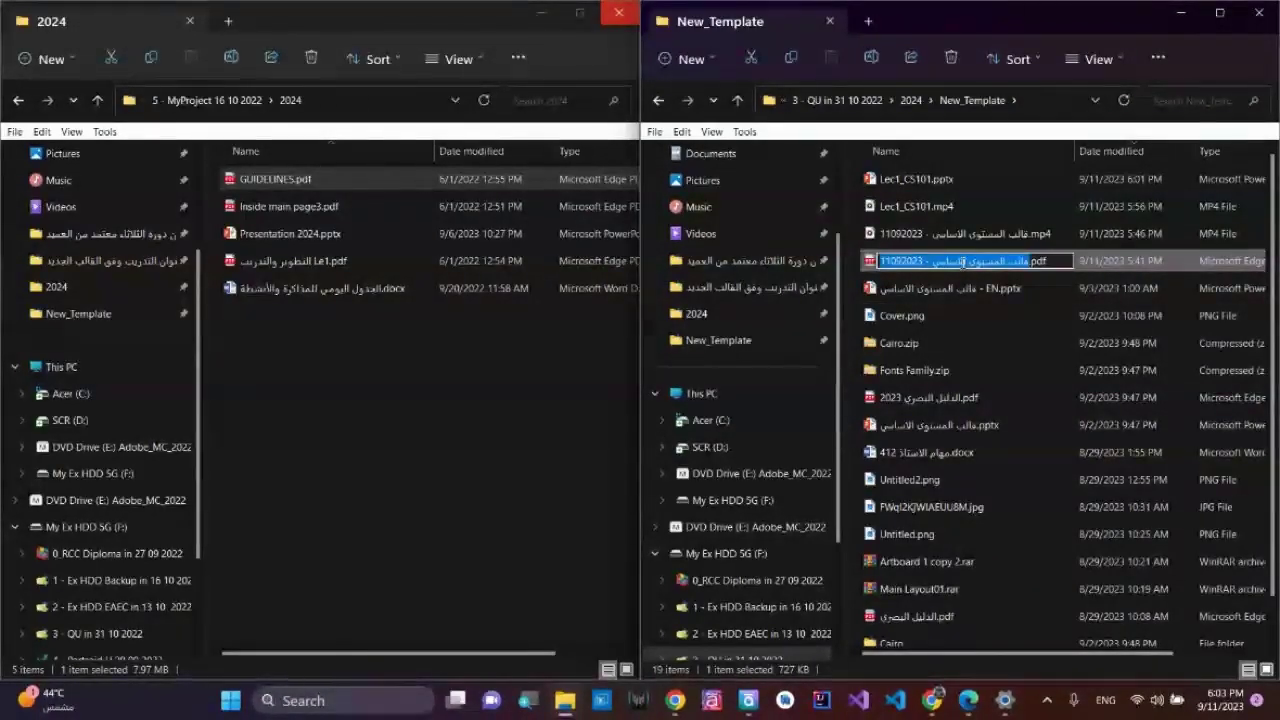
pyautogui.hotkey('ctrl', 'v')
pyautogui.press('Return')
pyautogui.press('F2')
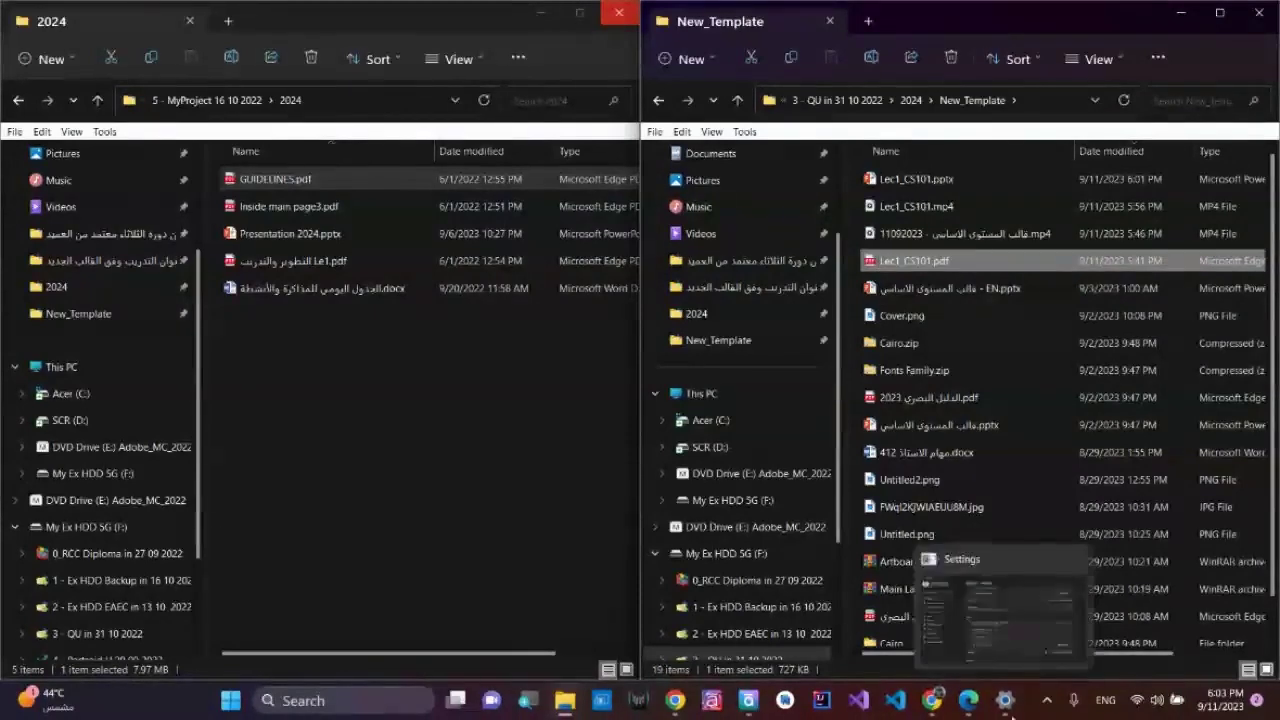
# Switch to Storyline 3 and try to import Lec1_CS101.pptx from the New_Template folder as a PowerPoint presentation.
pyautogui.click(748, 700)
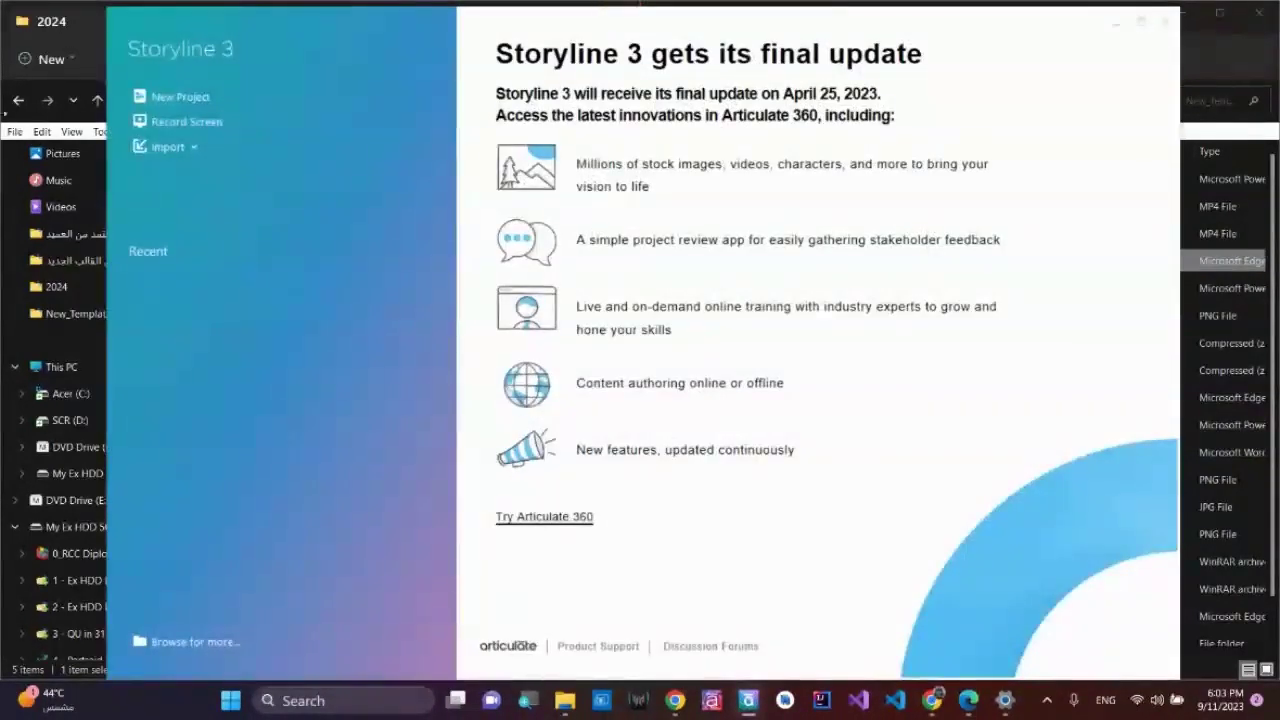
pyautogui.click(176, 150)
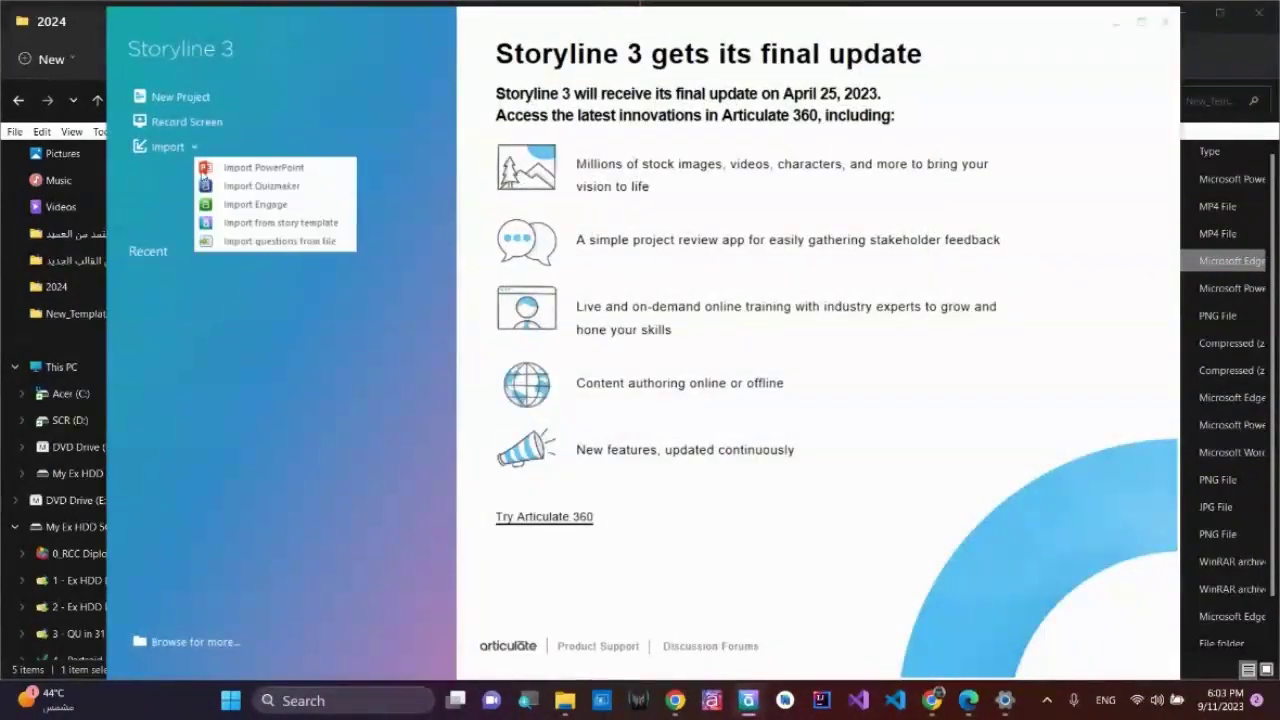
pyautogui.click(251, 169)
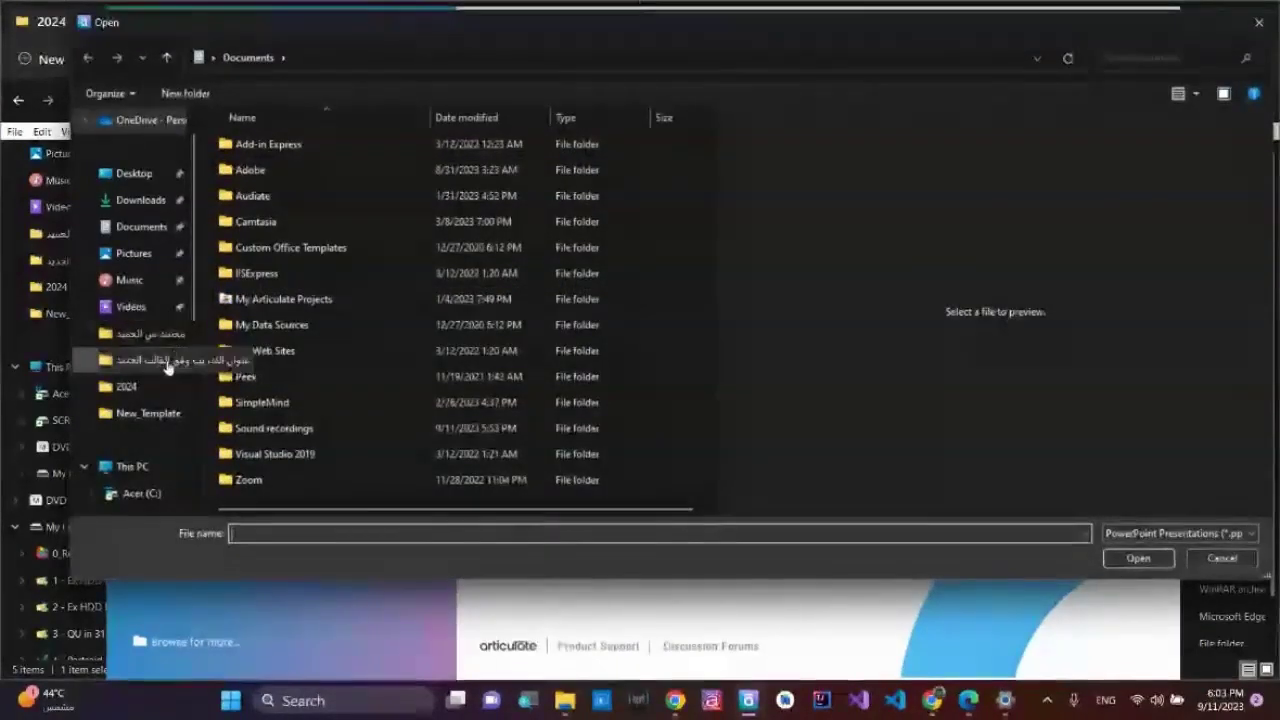
pyautogui.click(155, 421)
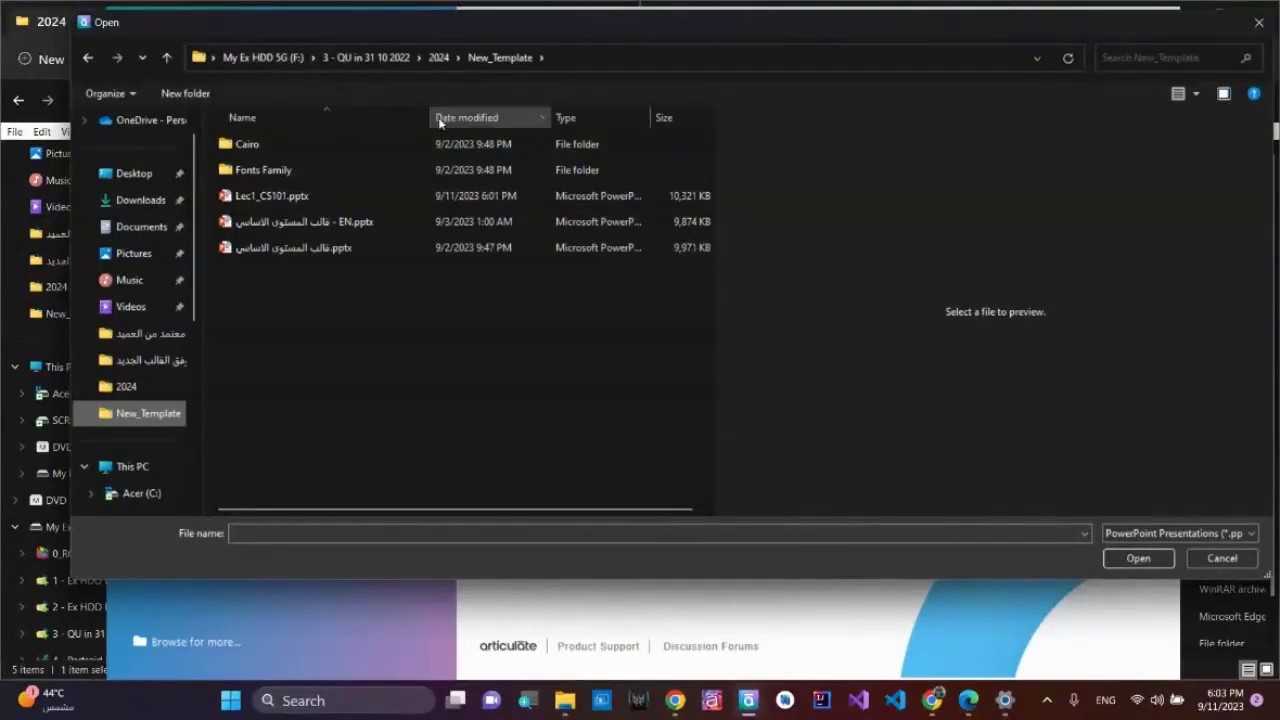
pyautogui.click(284, 205)
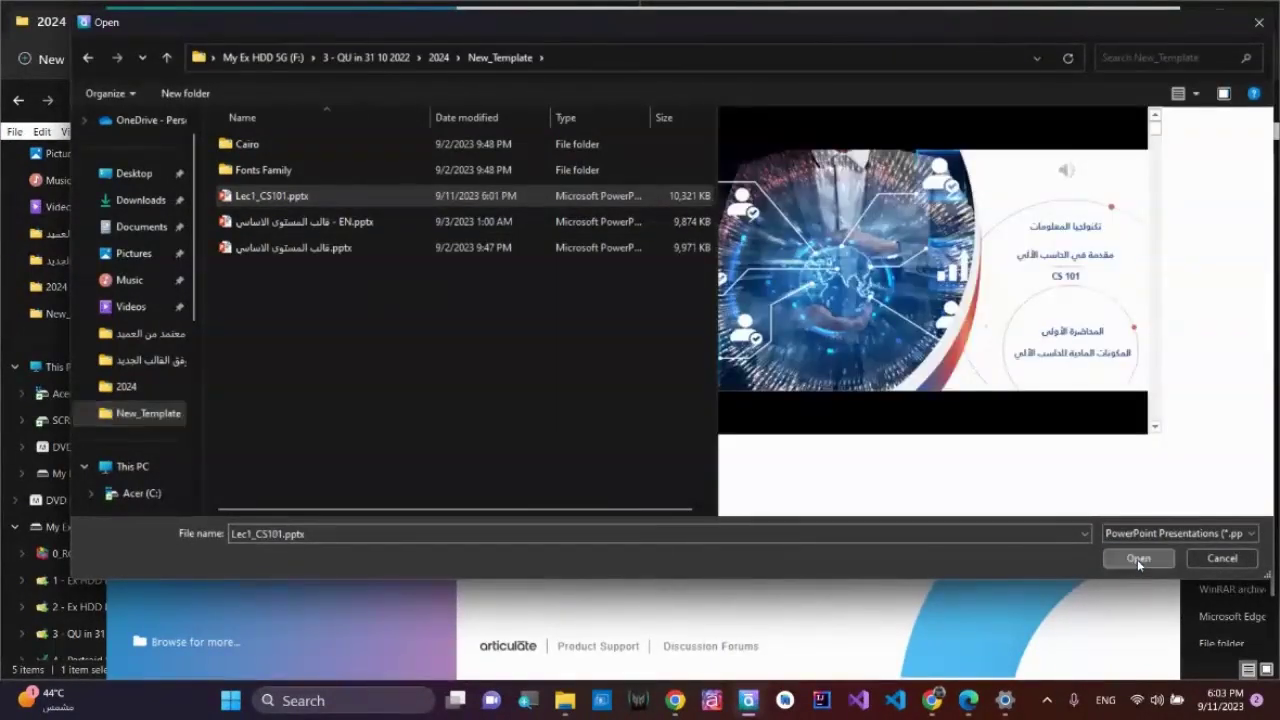
pyautogui.click(1137, 559)
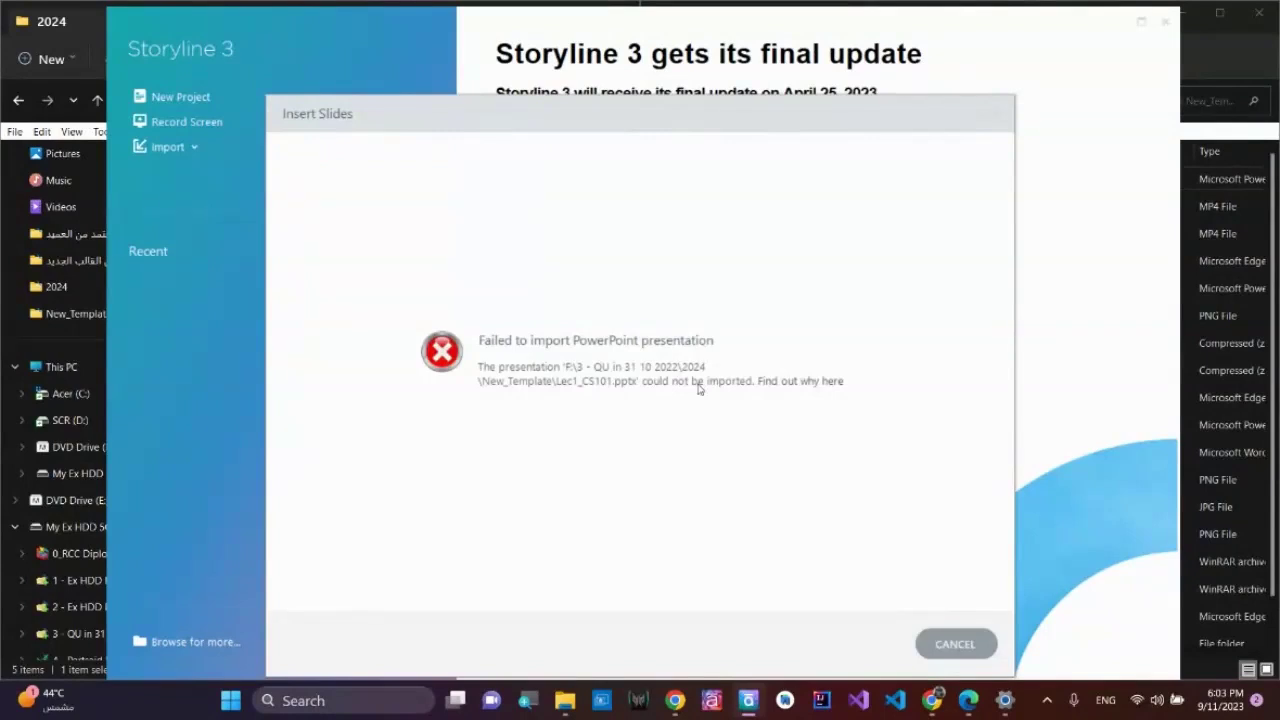
pyautogui.click(952, 644)
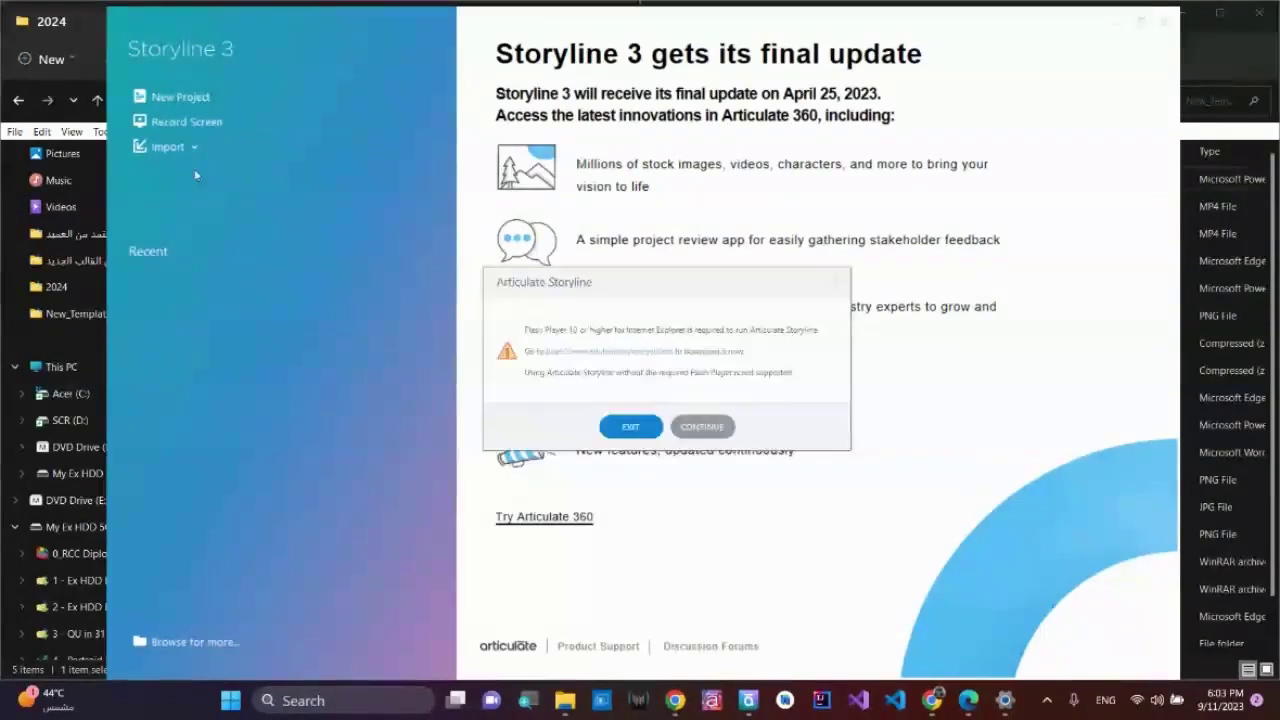
# Start Storyline 2 without Flash Player and open the 1.1 Untitled Slide of its blank project in a maximized window.
pyautogui.click(685, 431)
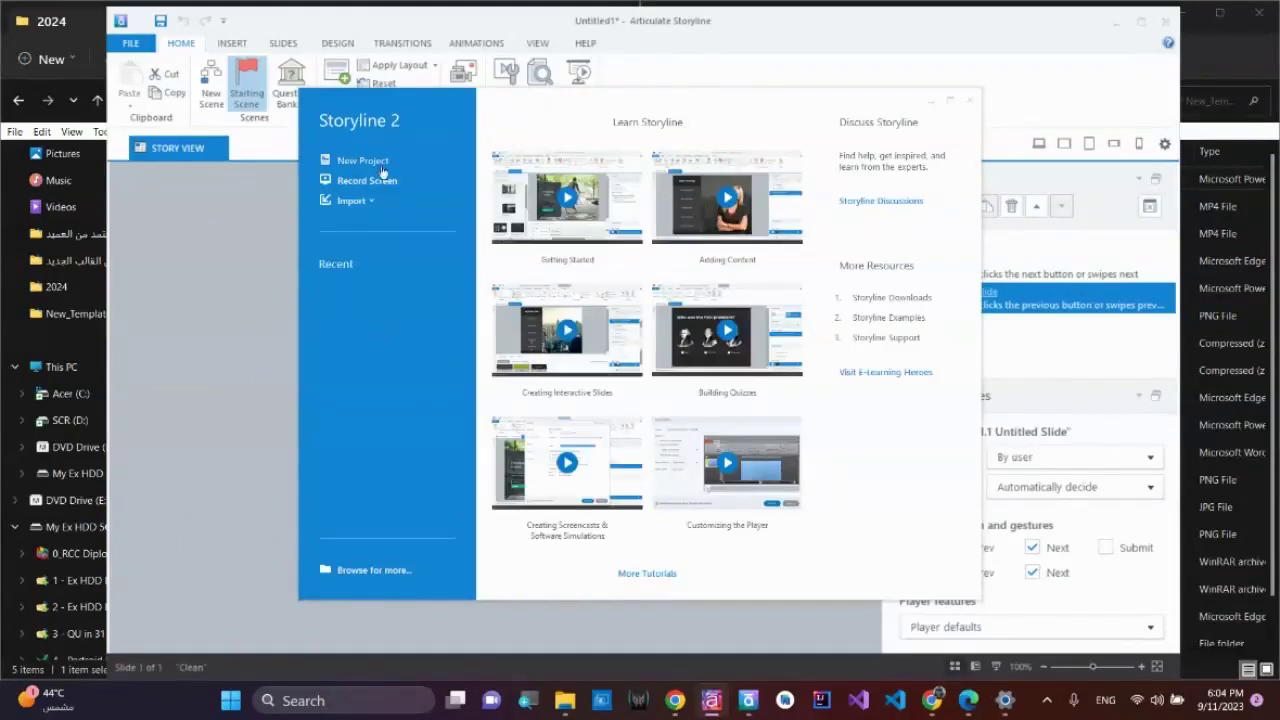
pyautogui.click(970, 100)
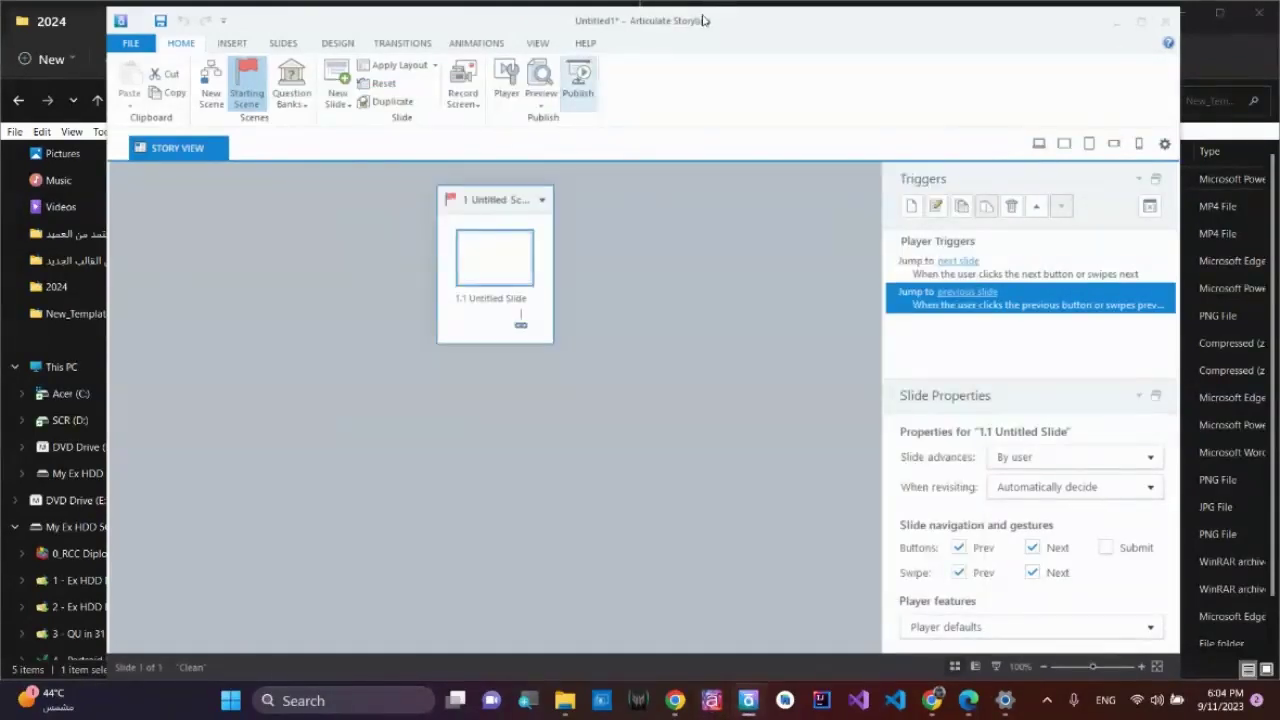
pyautogui.doubleClick(736, 31)
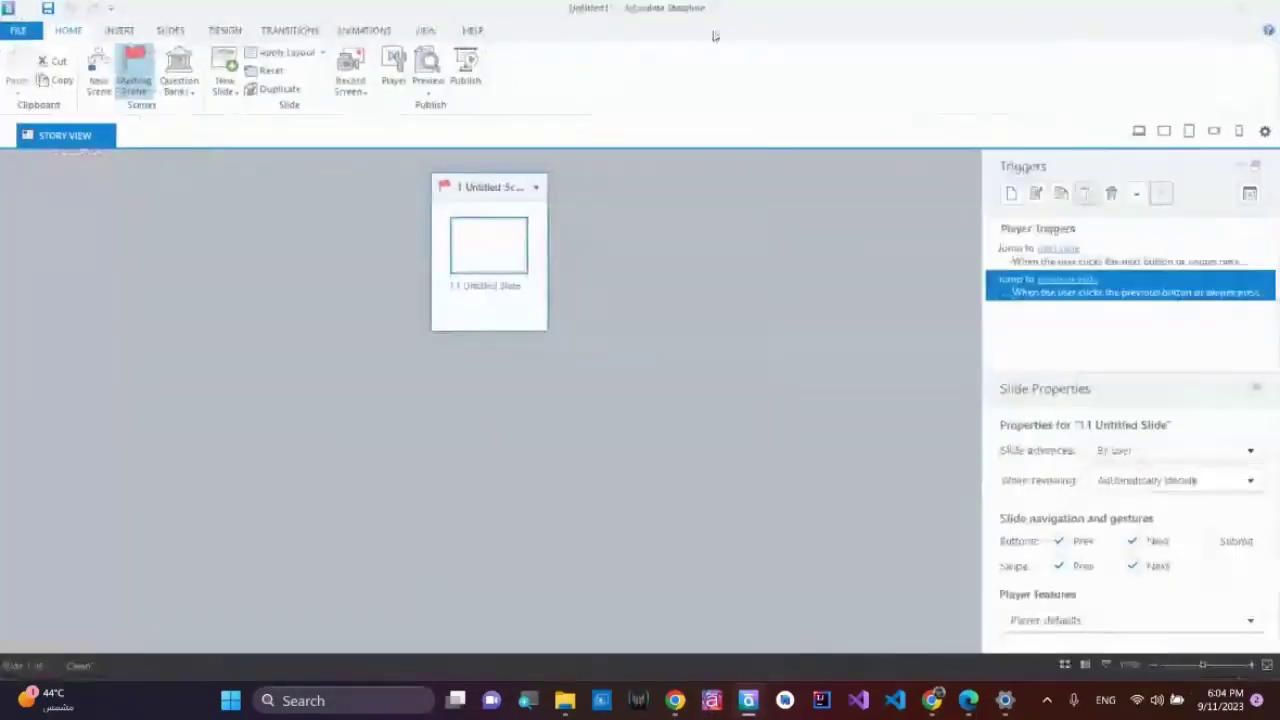
pyautogui.doubleClick(488, 250)
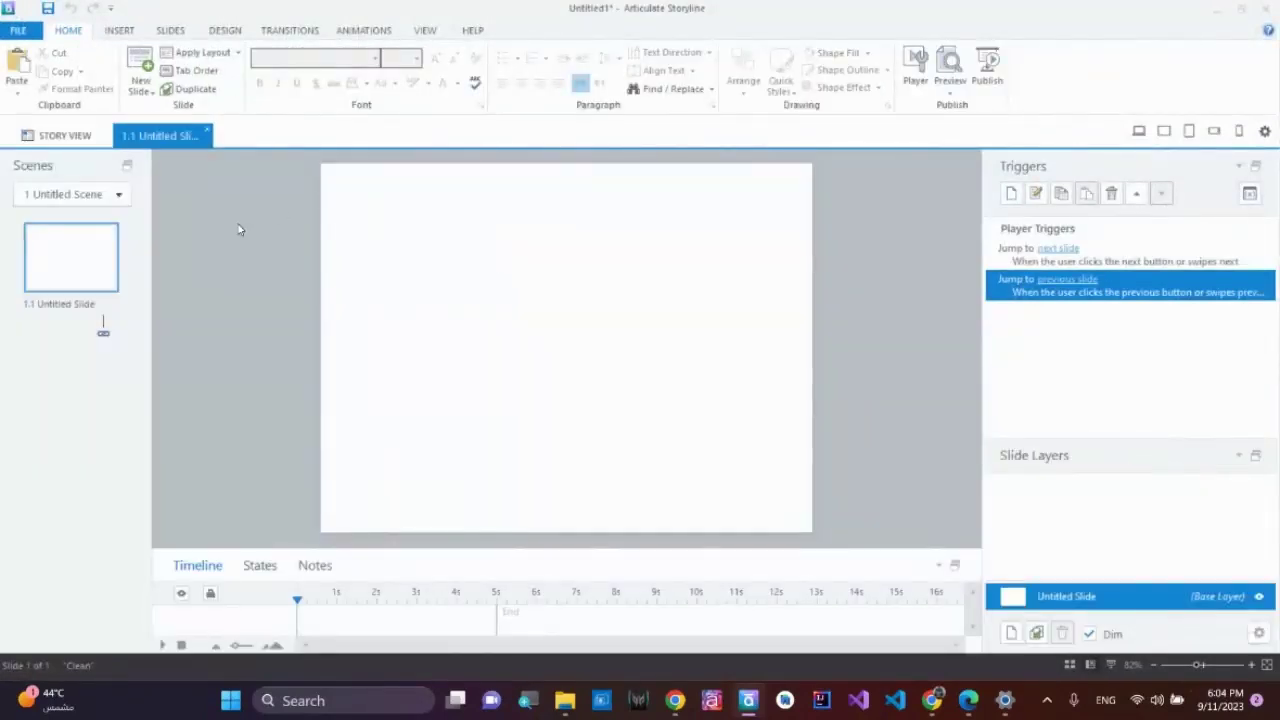
# Try to import Lec1_CS101.pptx from the New_Template folder into the blank Storyline 2 project as a PowerPoint presentation.
pyautogui.click(118, 31)
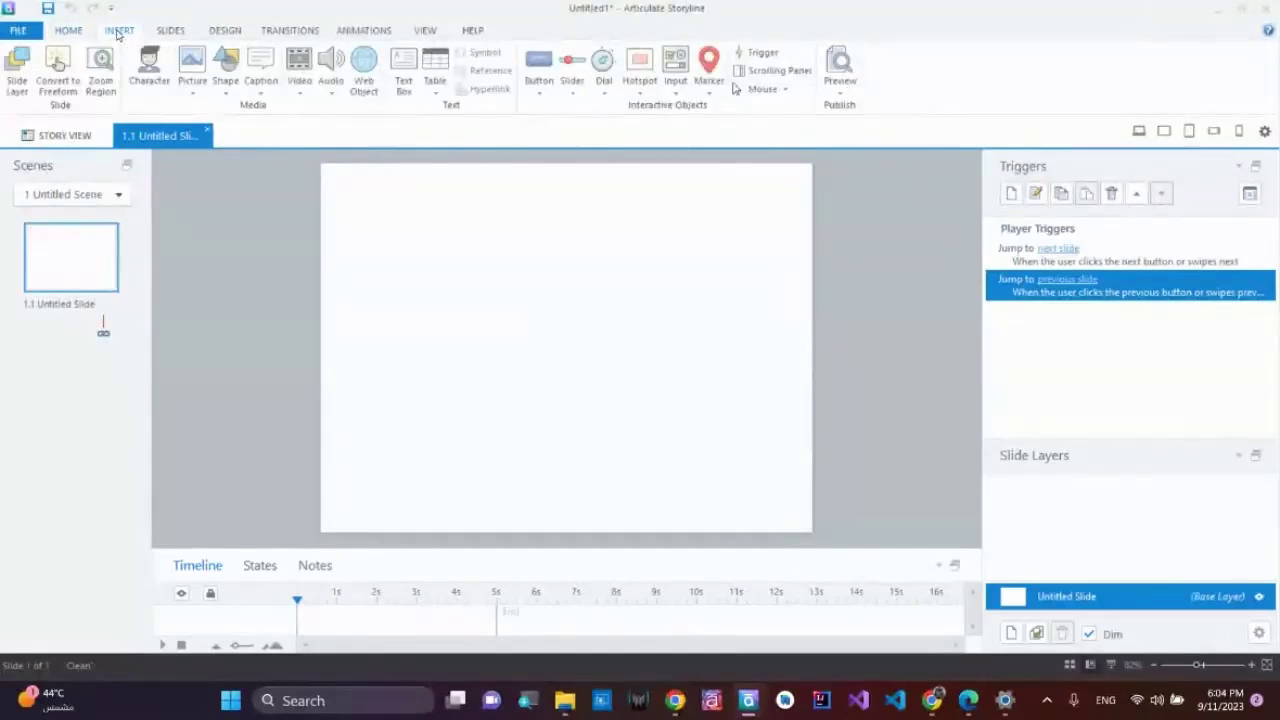
pyautogui.rightClick(74, 248)
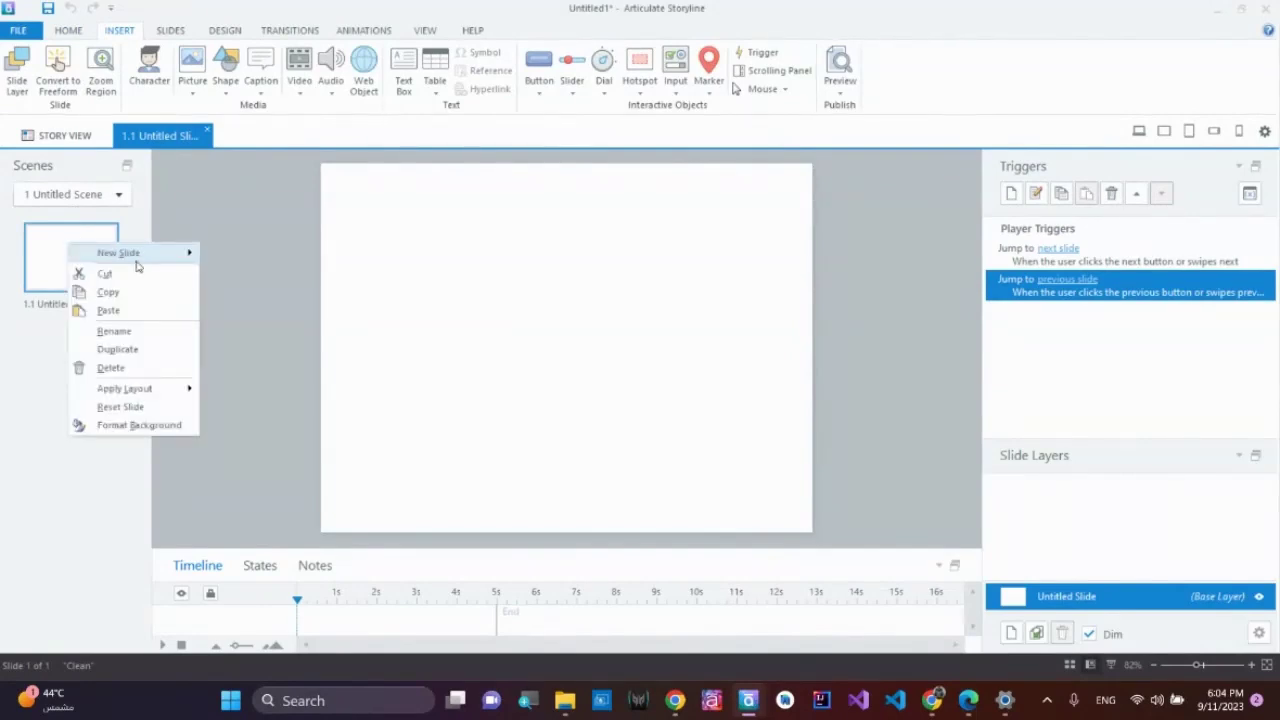
pyautogui.moveTo(146, 265)
pyautogui.moveTo(296, 291)
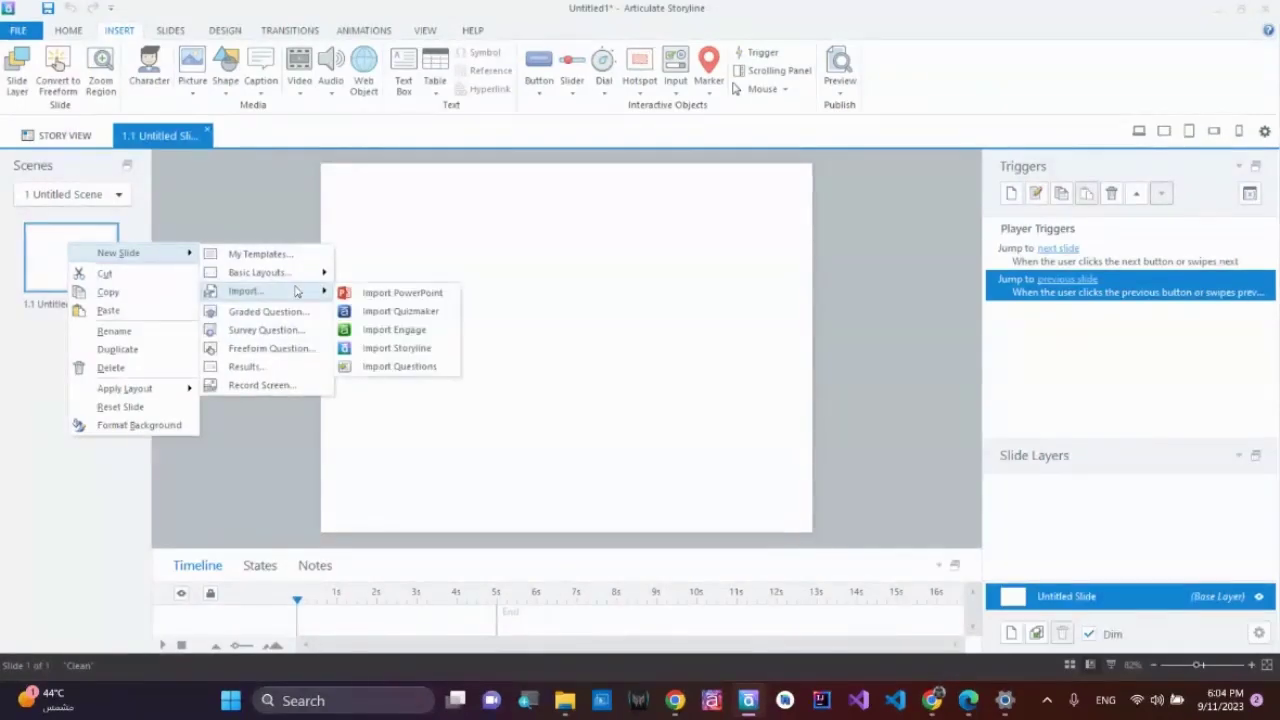
pyautogui.click(437, 292)
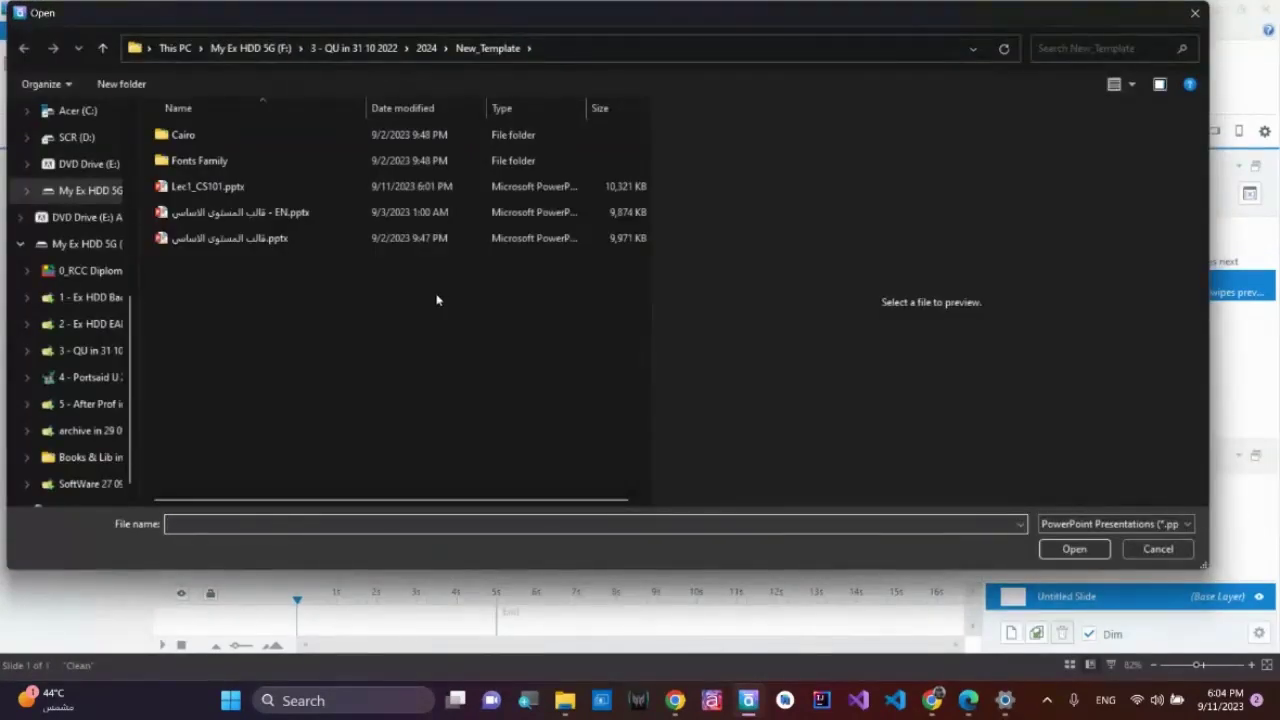
pyautogui.click(188, 186)
pyautogui.click(1050, 551)
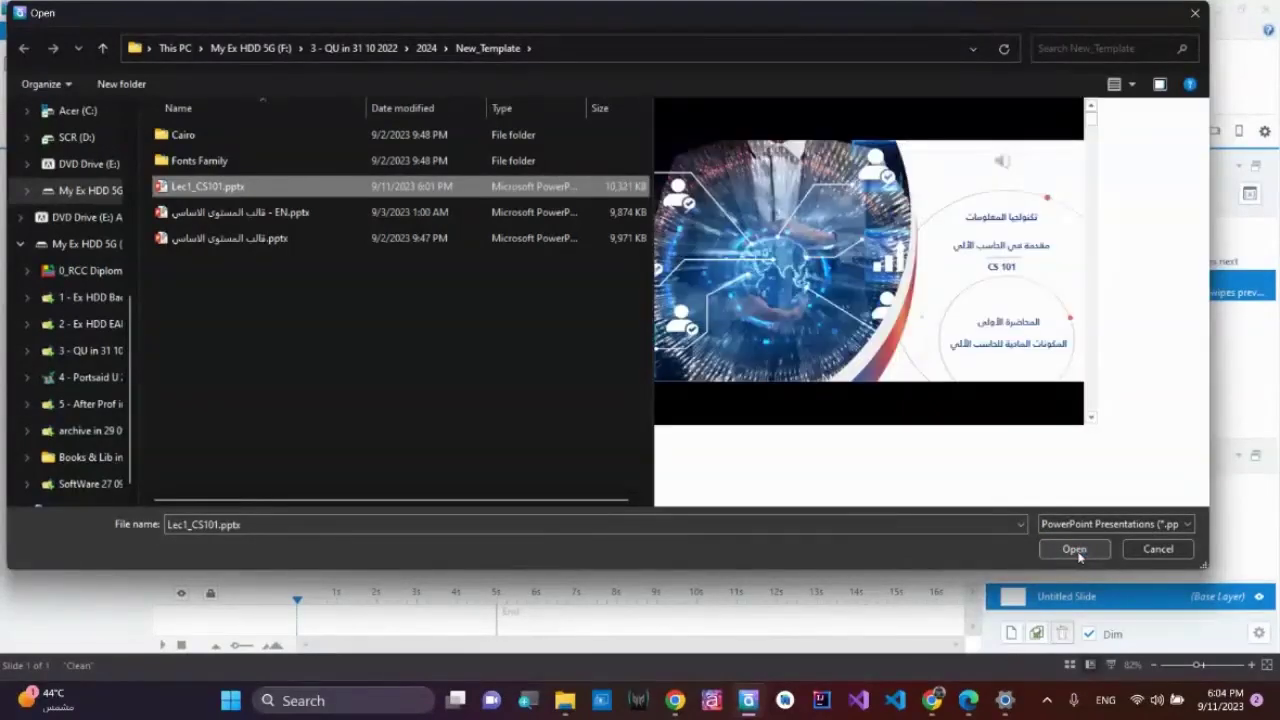
pyautogui.click(1075, 550)
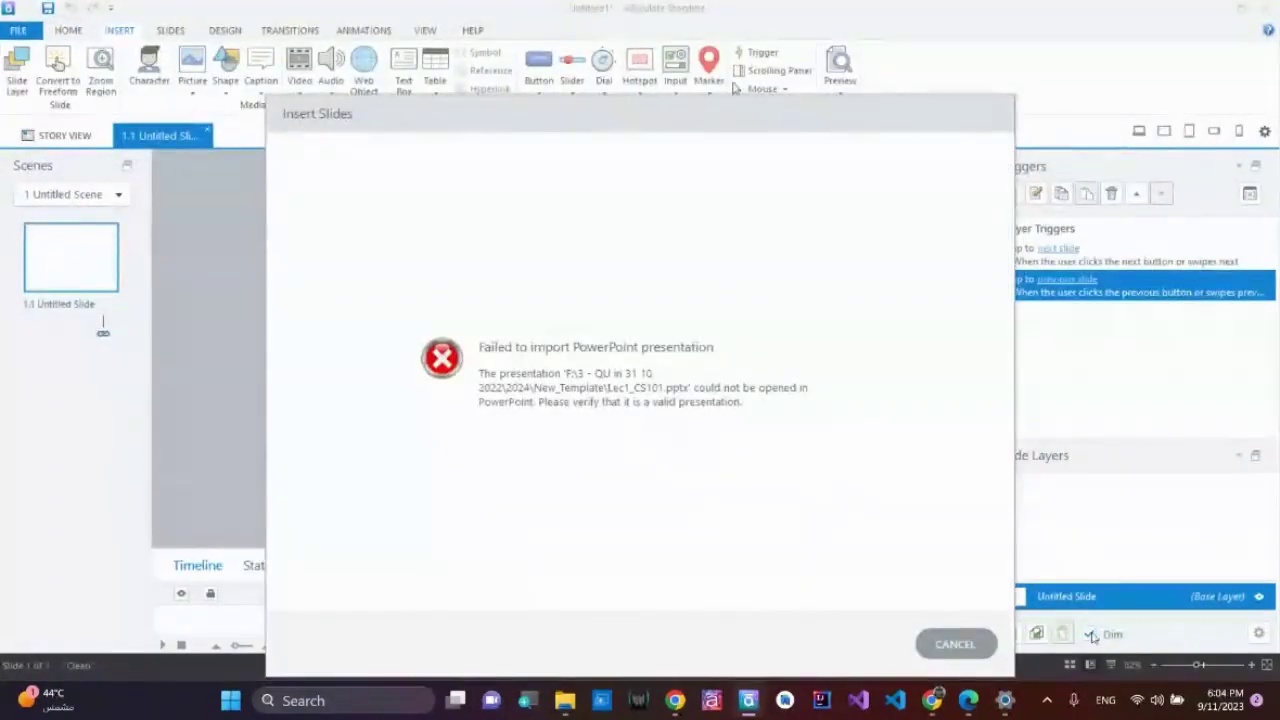
pyautogui.click(962, 645)
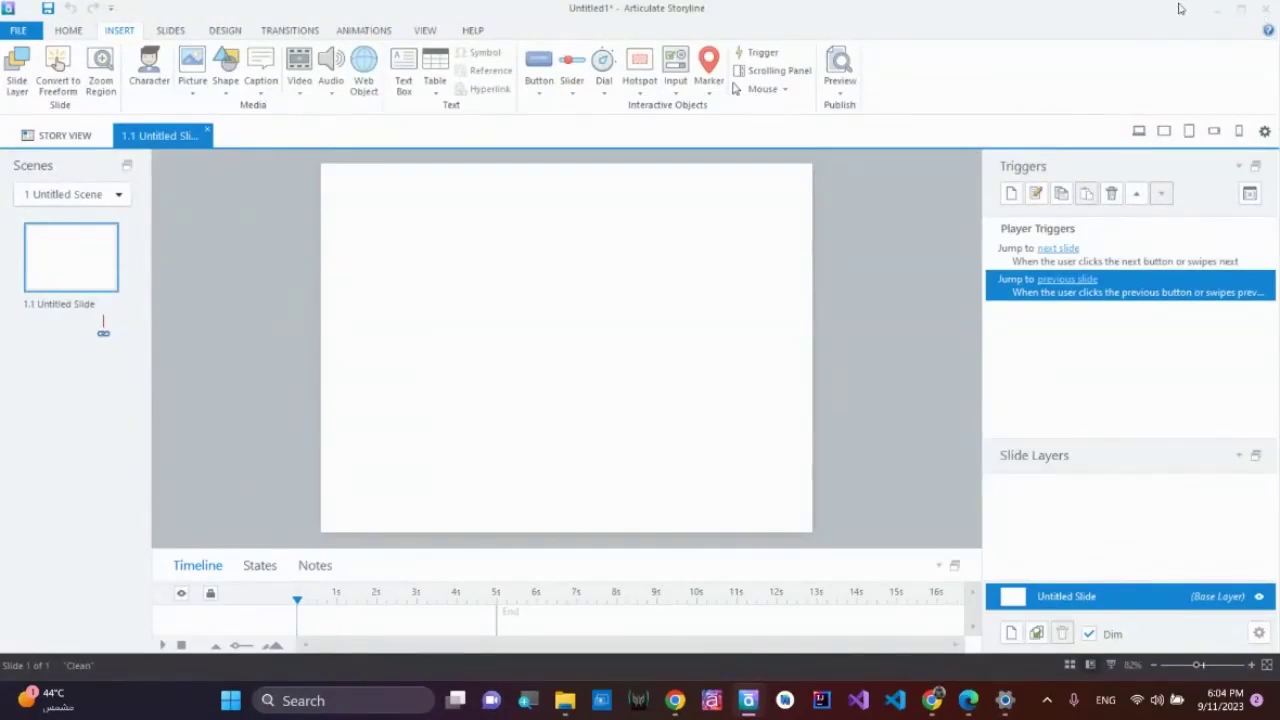
# Open Lec1_CS101.pptx from the New_Template folder in PowerPoint, enable editing and maximize the window.
pyautogui.moveTo(968, 705)
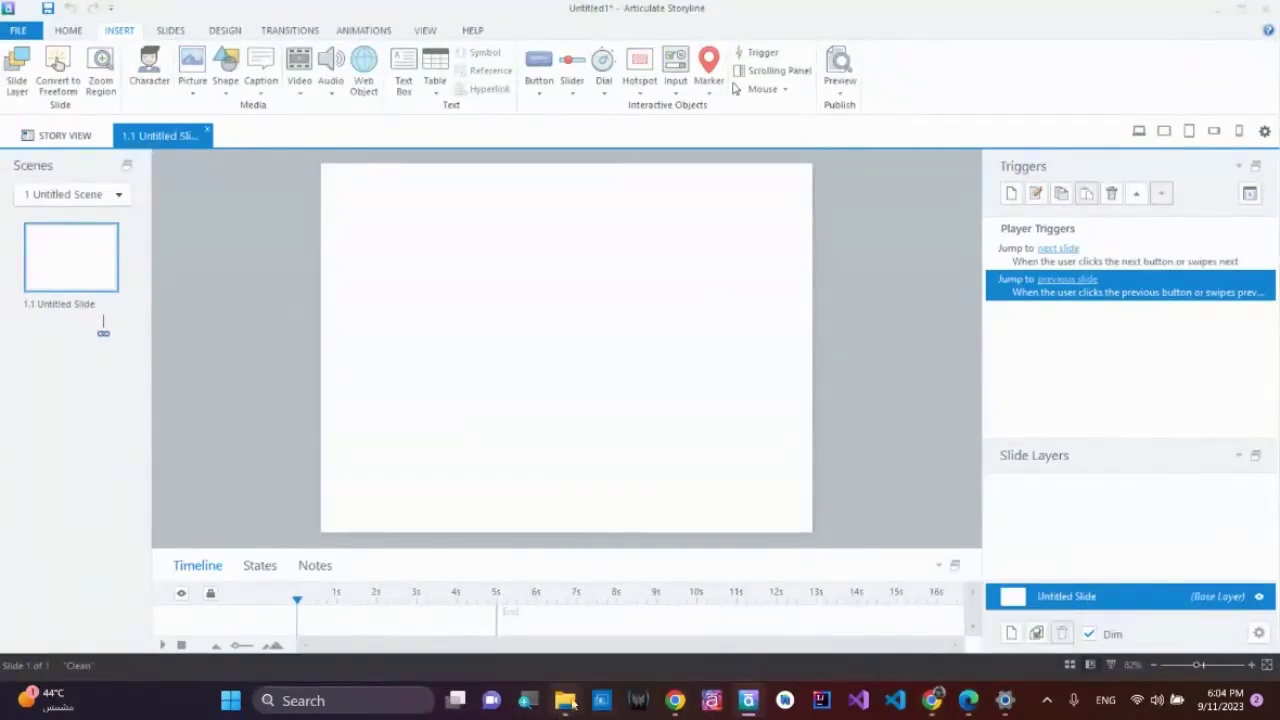
pyautogui.moveTo(570, 703)
pyautogui.moveTo(510, 615)
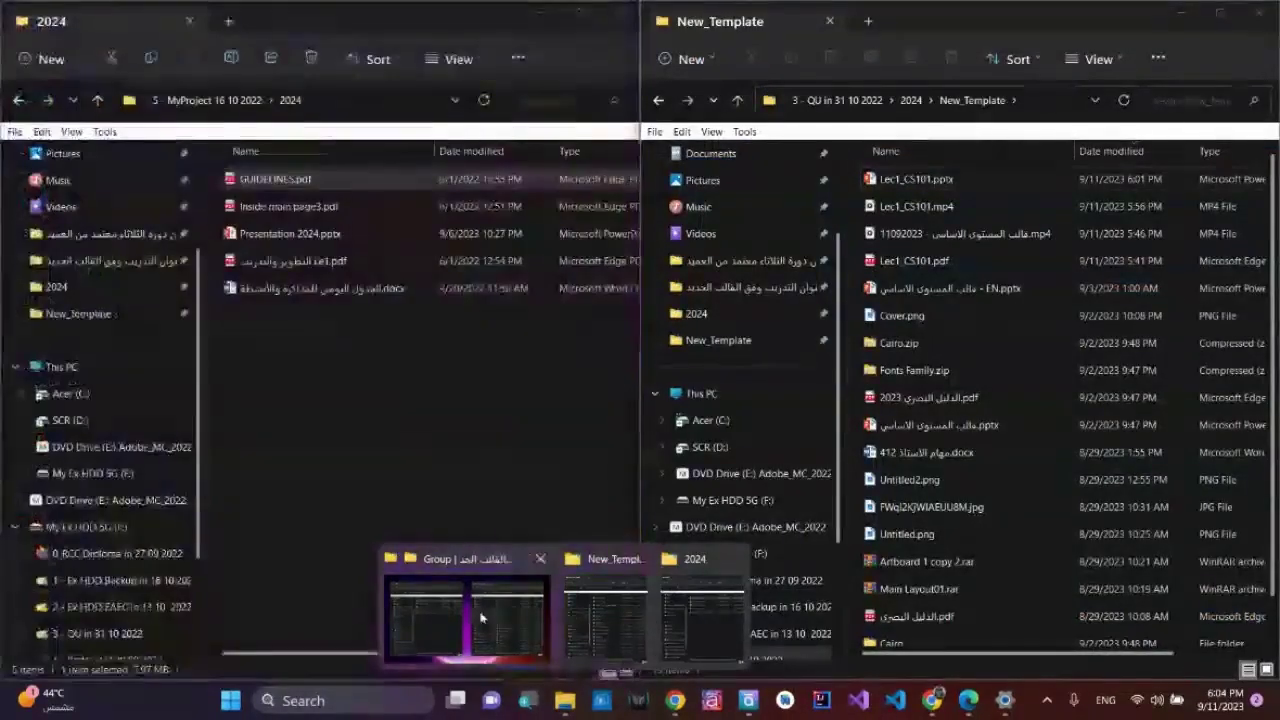
pyautogui.click(485, 614)
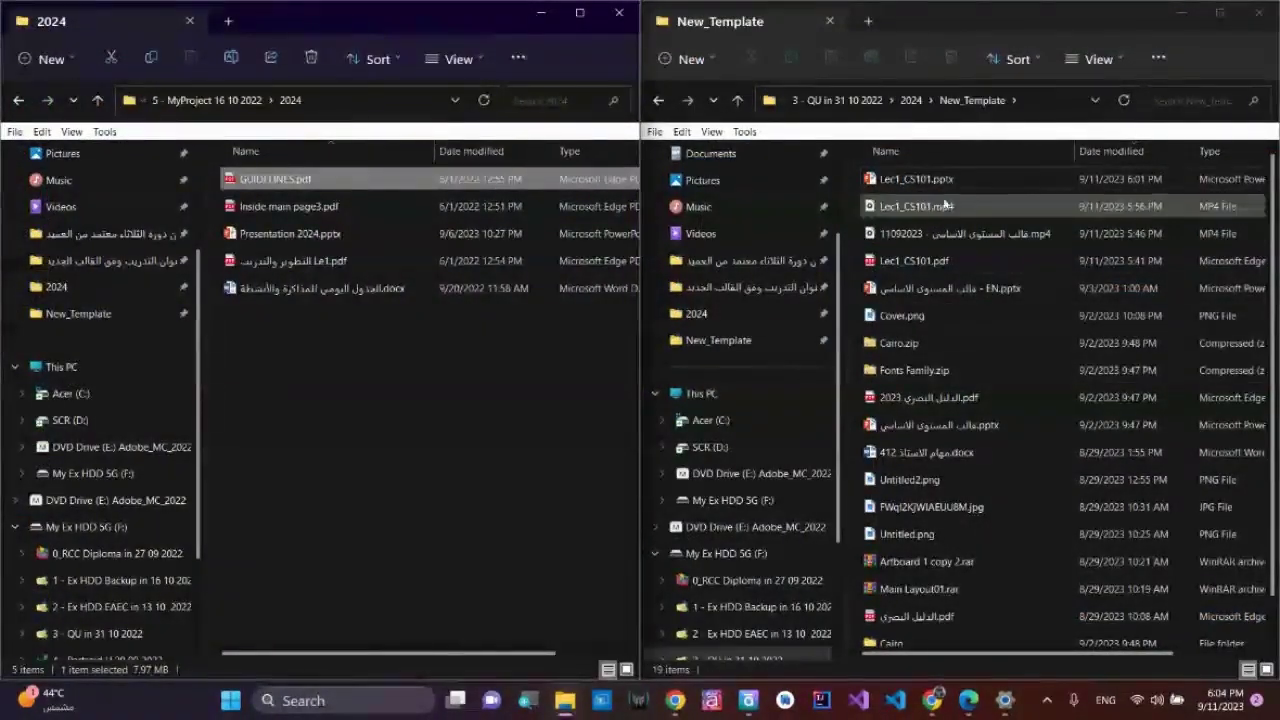
pyautogui.doubleClick(955, 183)
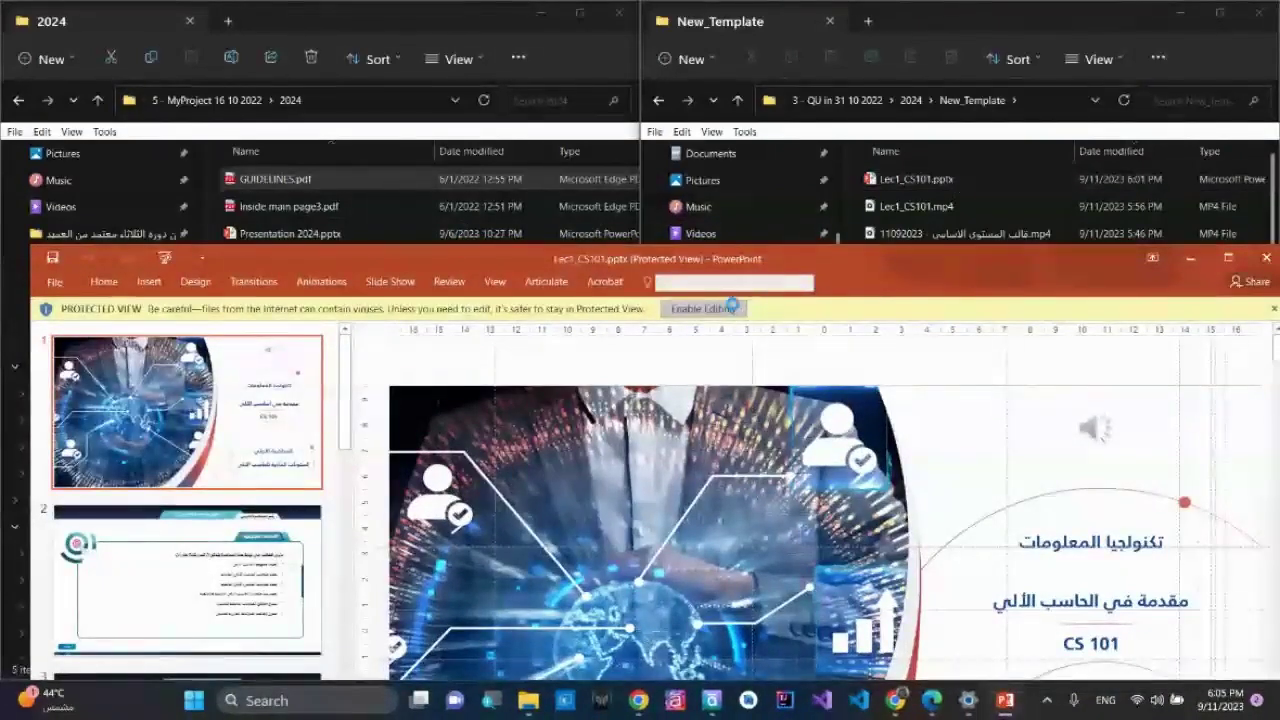
pyautogui.click(732, 305)
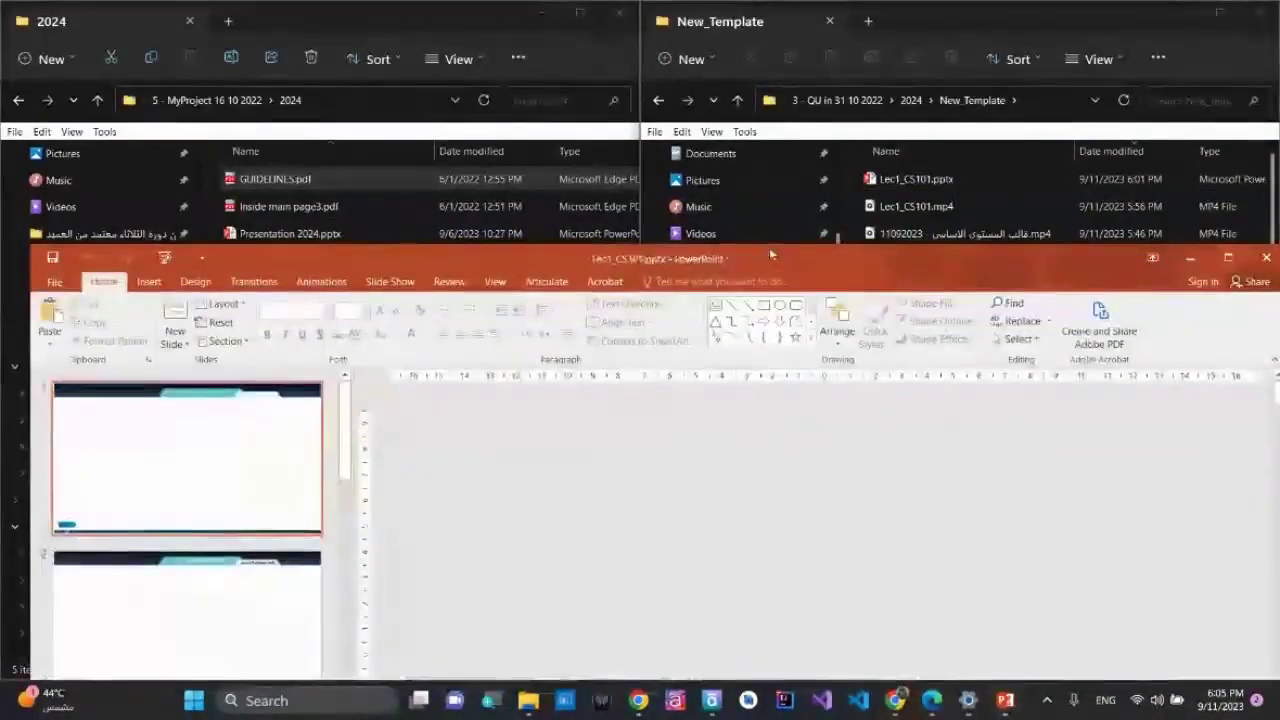
pyautogui.doubleClick(769, 247)
# Start saving a copy of the presentation in New_Template and create a subfolder there with the default name as its destination.
pyautogui.click(24, 37)
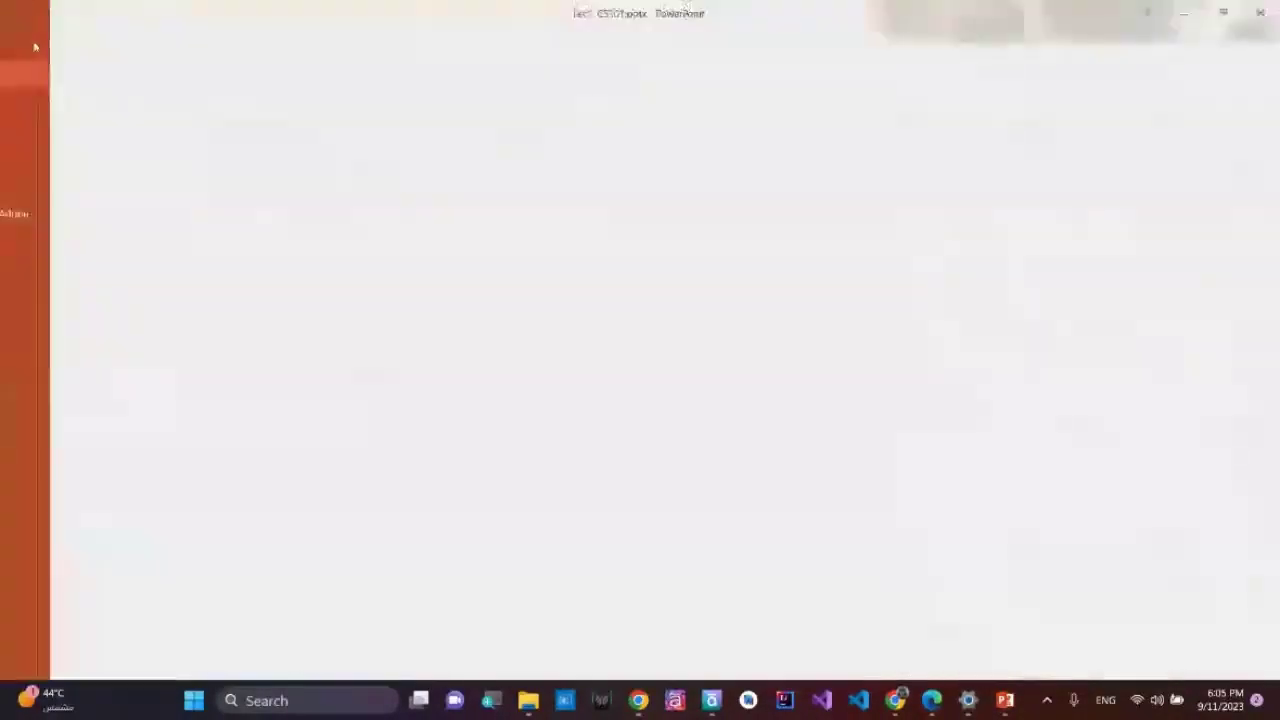
pyautogui.click(38, 189)
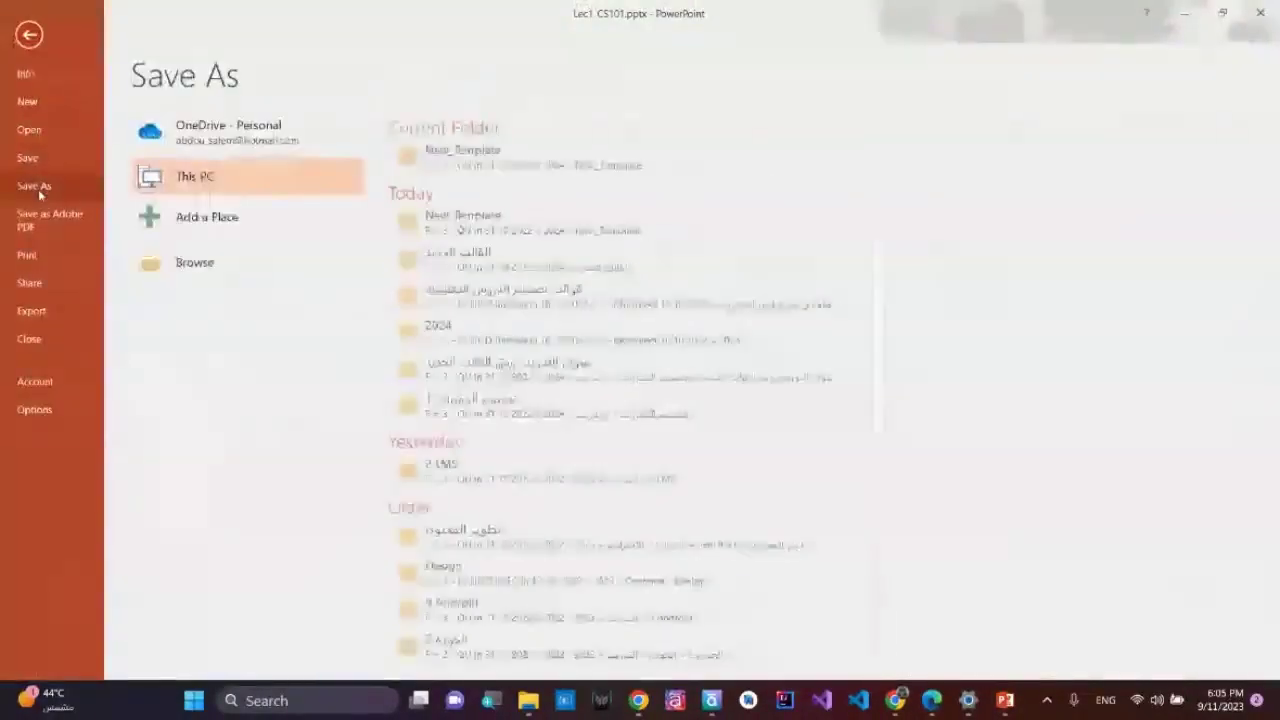
pyautogui.click(459, 160)
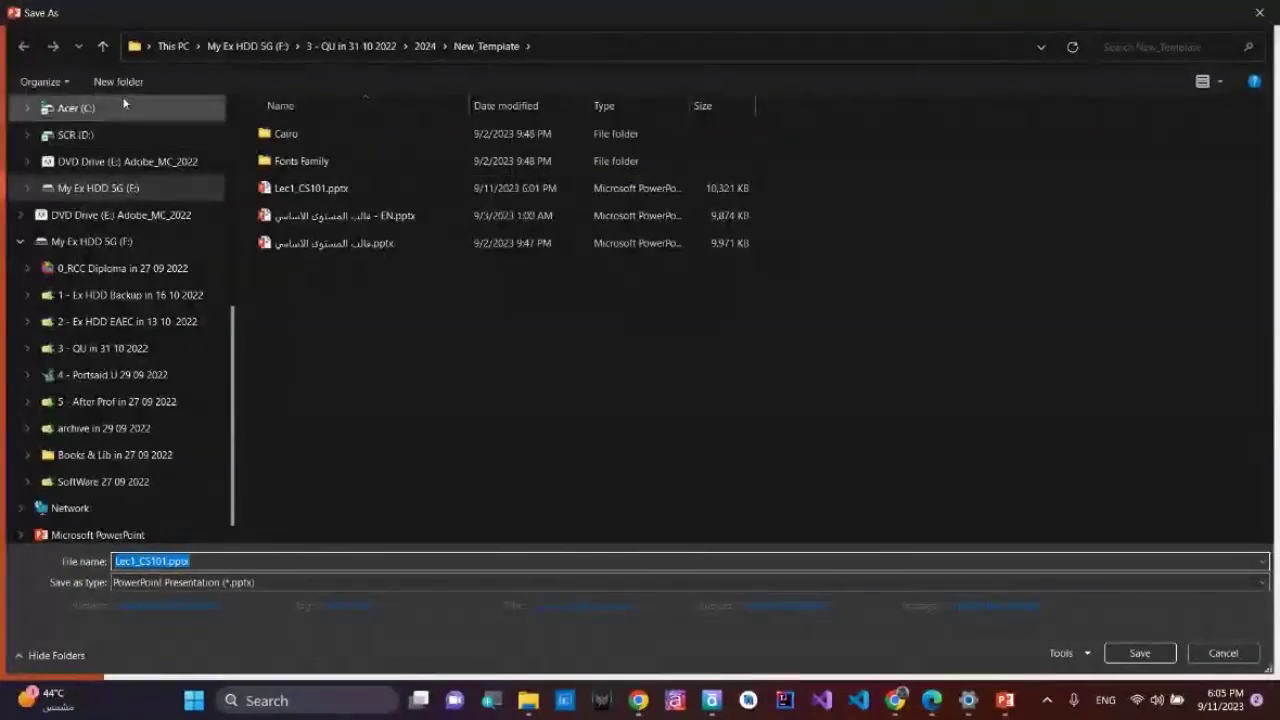
pyautogui.click(128, 81)
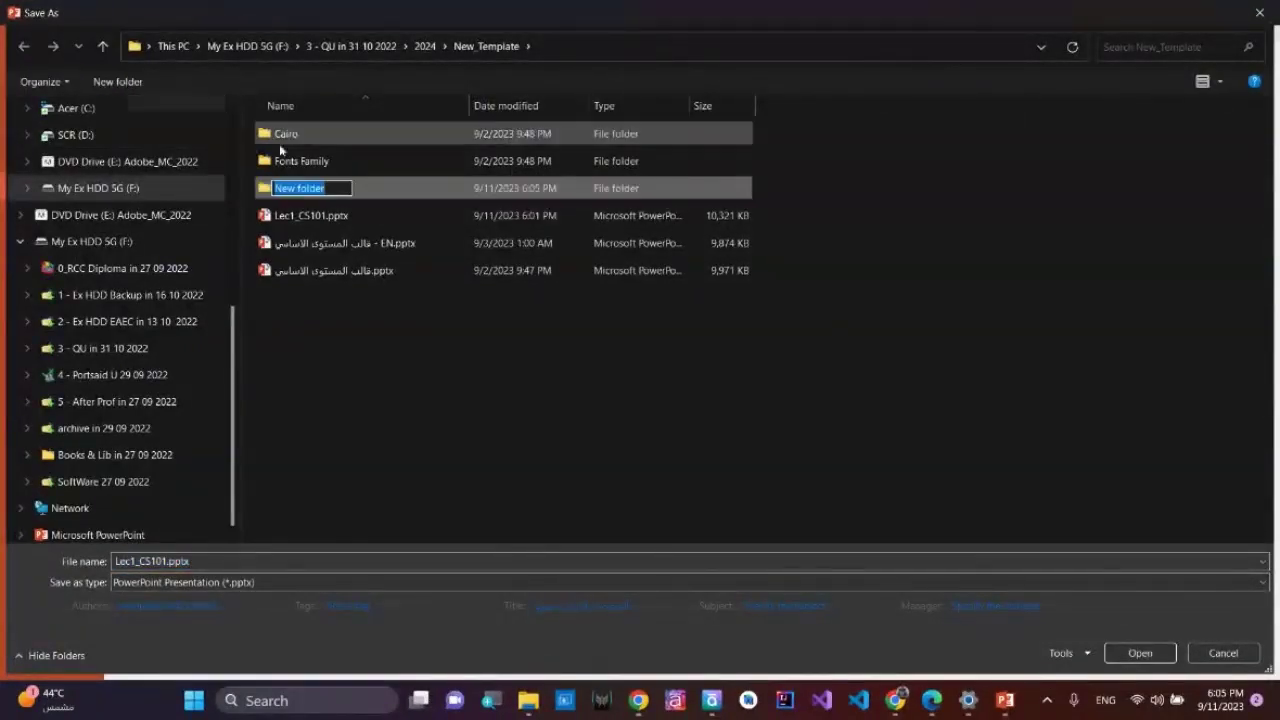
pyautogui.doubleClick(355, 184)
# Save every slide as a JPEG image under the name Lec1_CS101 in the new subfolder, and switch back to Storyline 2.
pyautogui.click(241, 583)
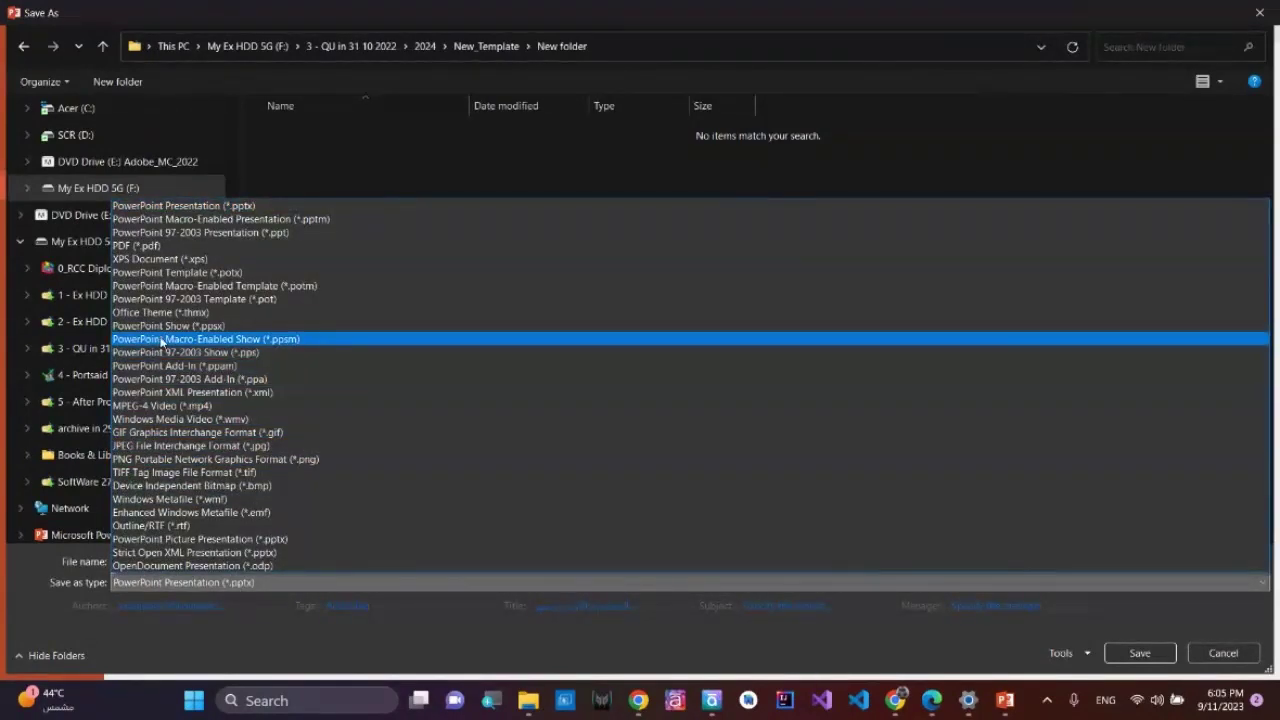
pyautogui.click(178, 446)
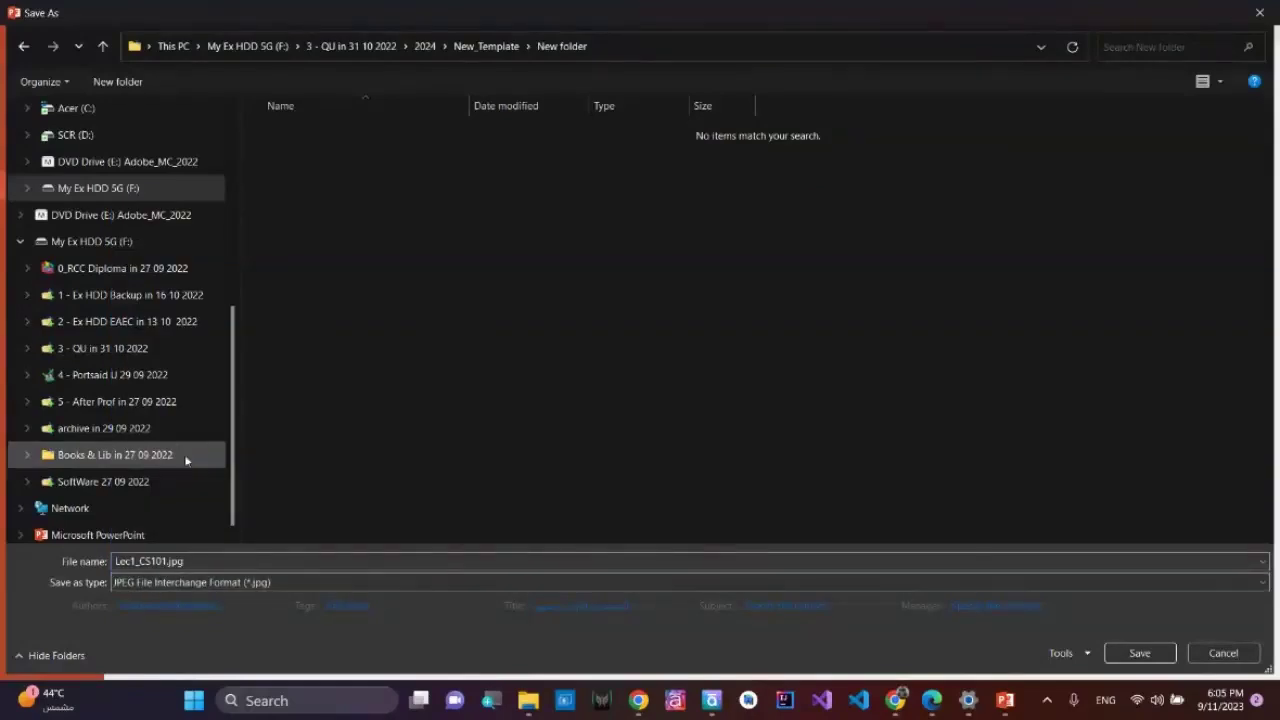
pyautogui.click(1140, 653)
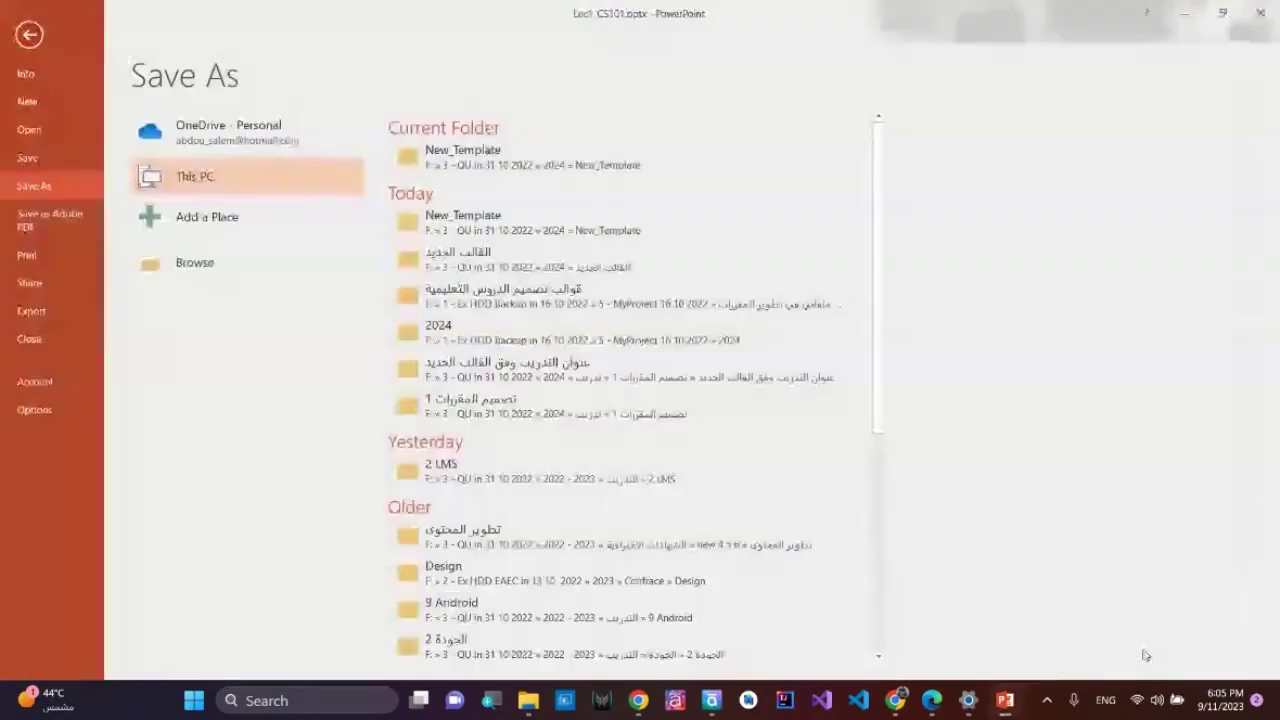
pyautogui.click(560, 396)
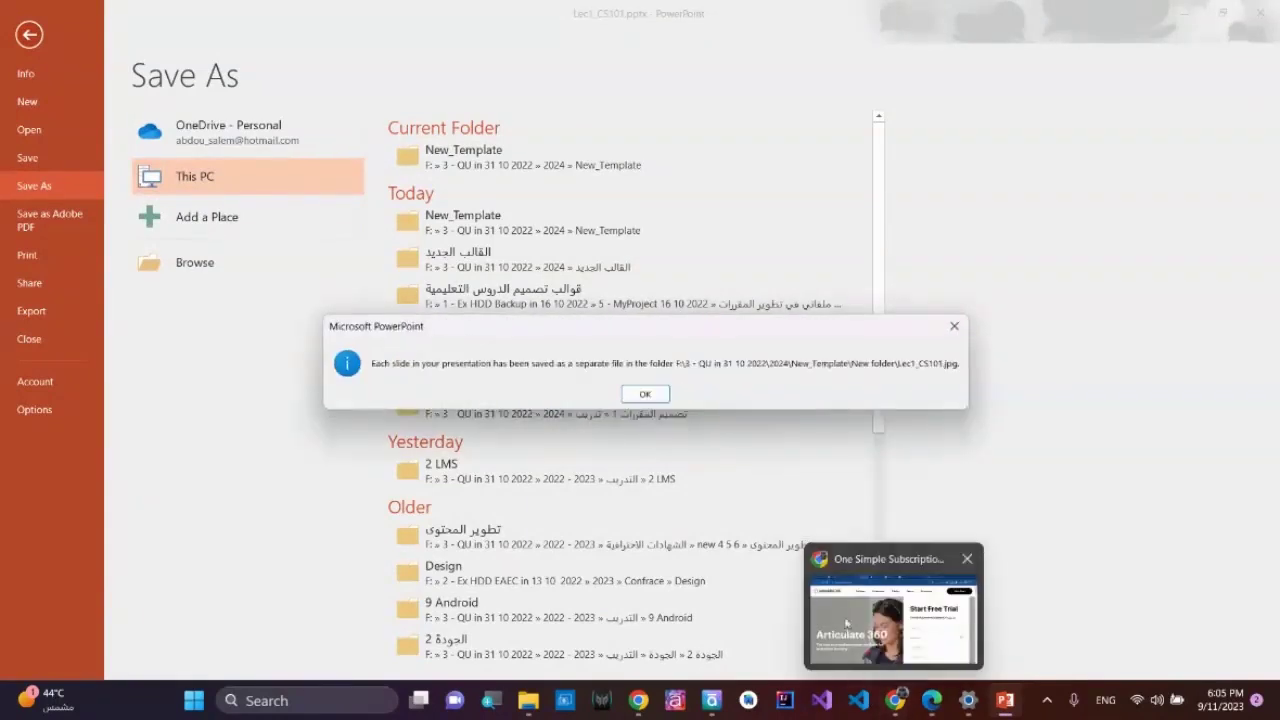
pyautogui.click(645, 394)
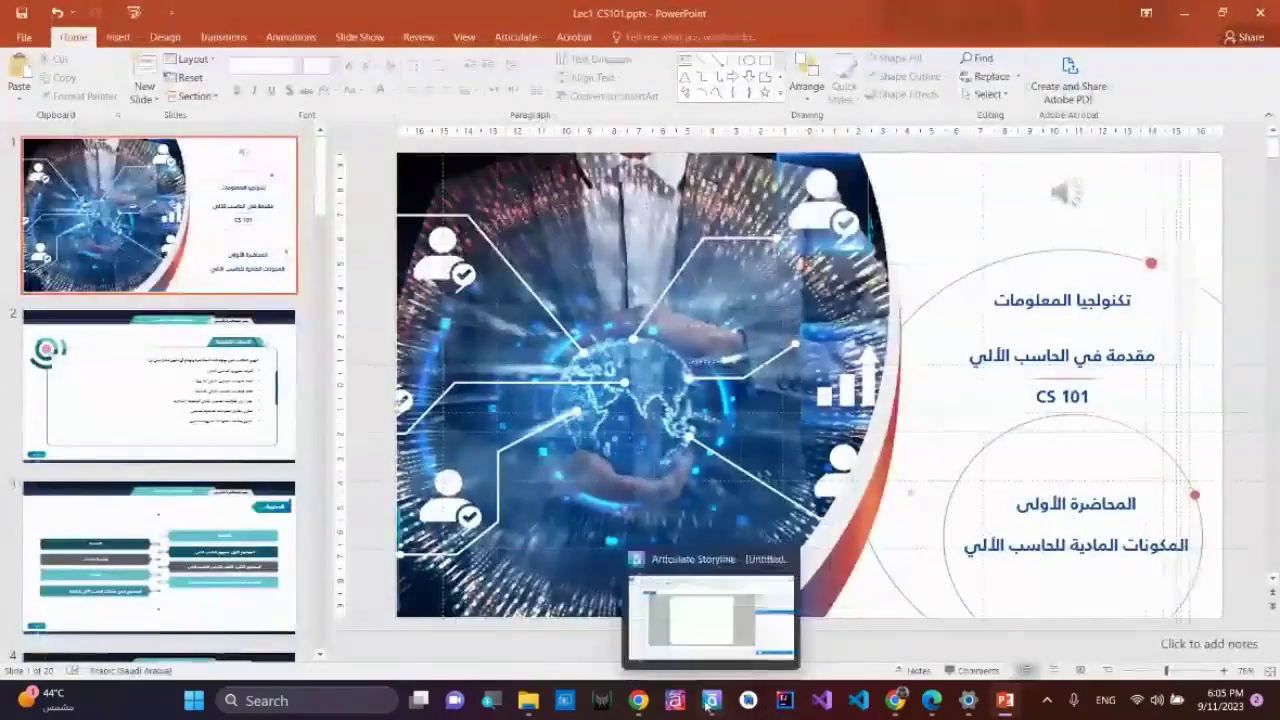
pyautogui.click(711, 700)
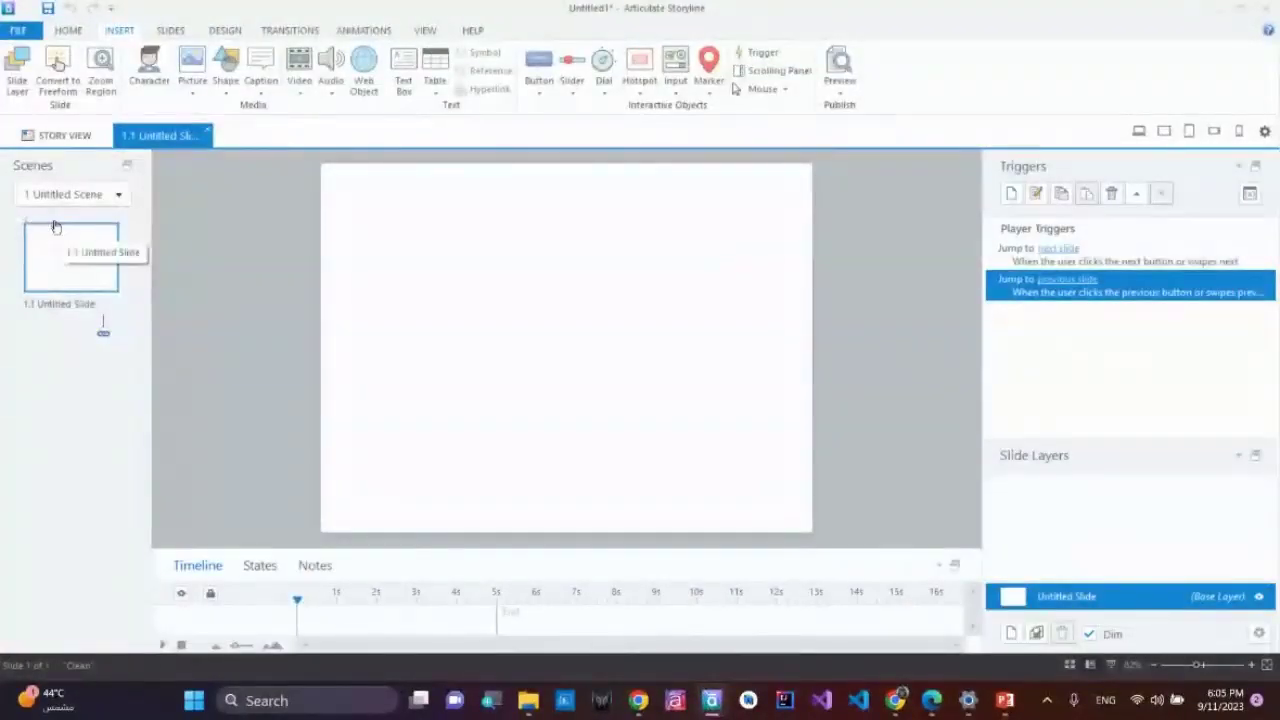
pyautogui.rightClick(60, 243)
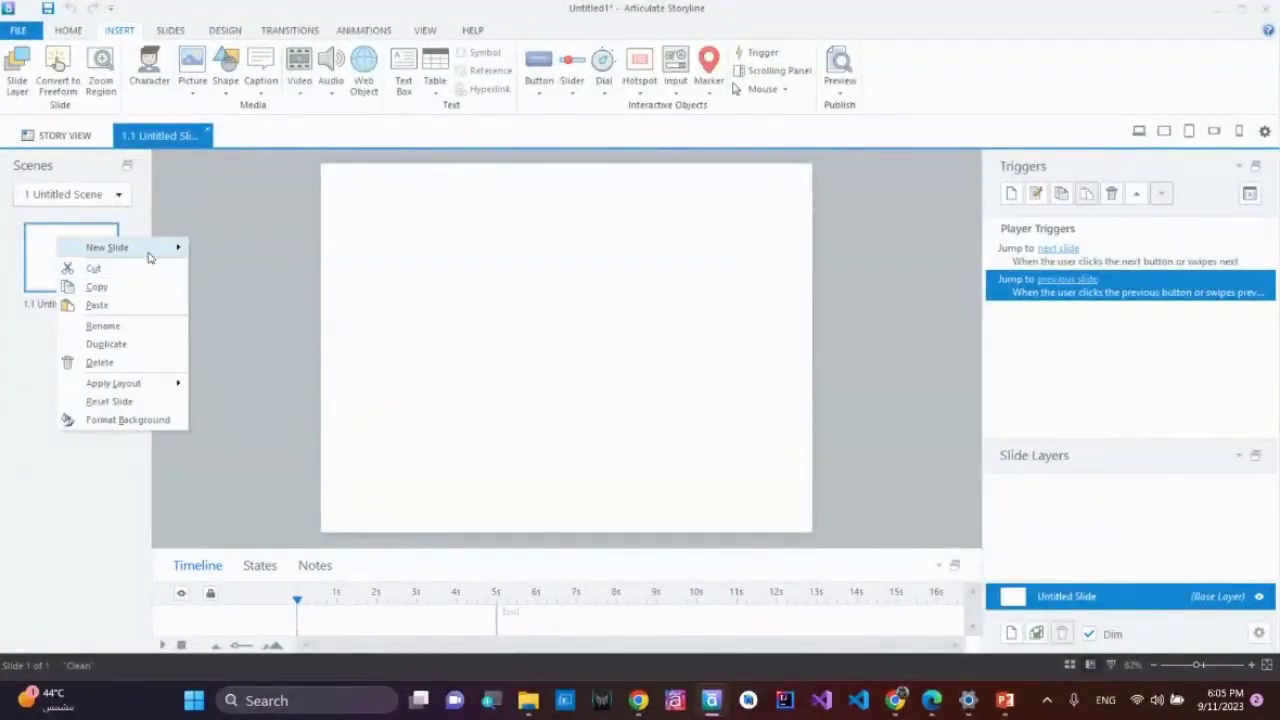
pyautogui.moveTo(149, 249)
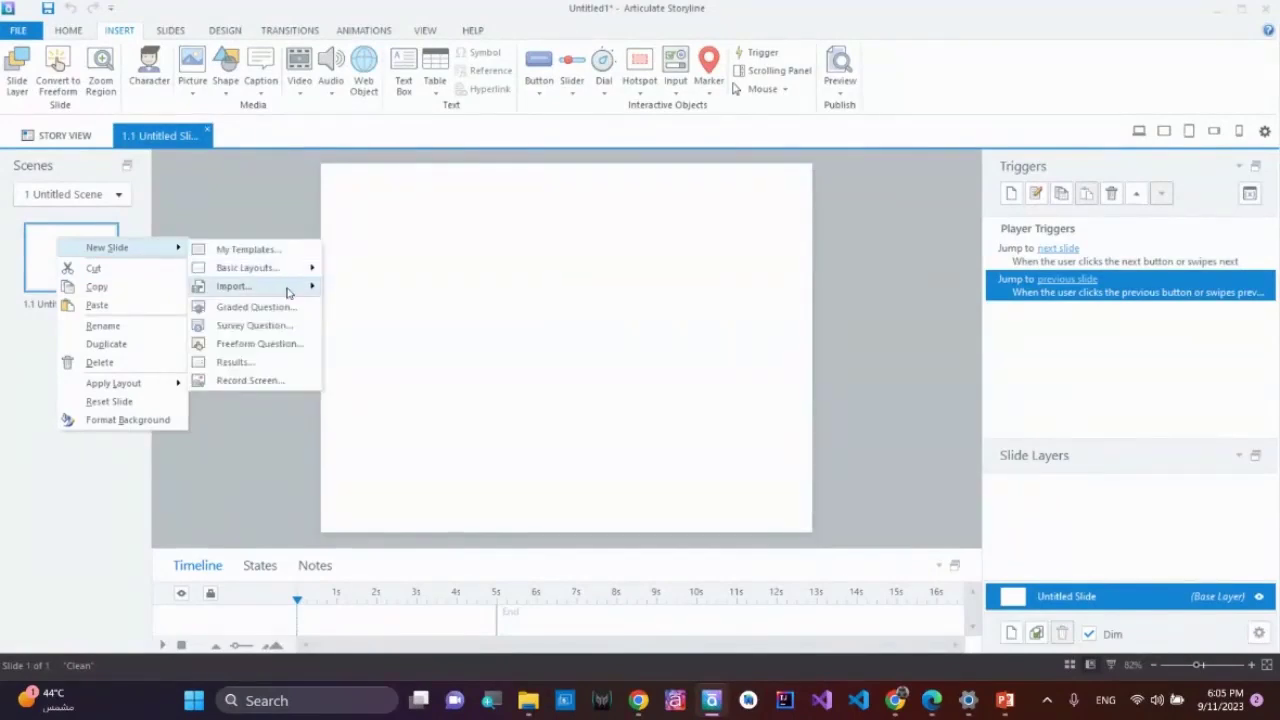
pyautogui.moveTo(288, 290)
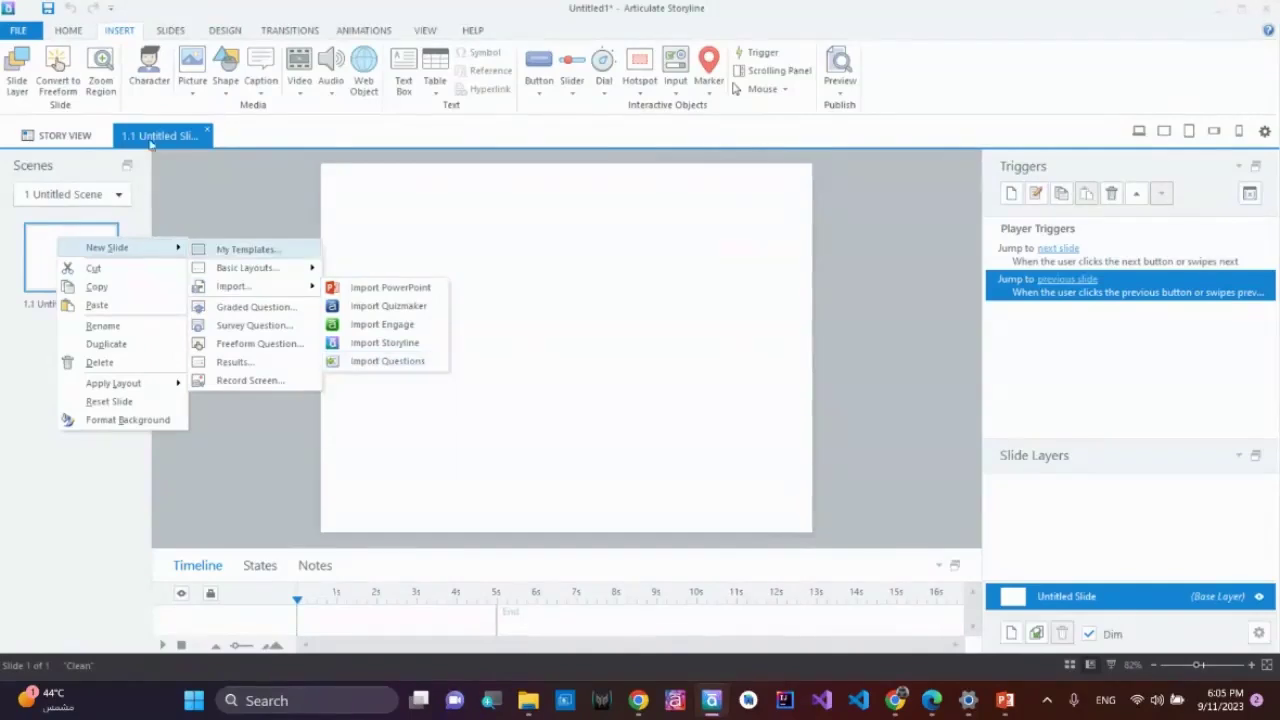
# Insert the picture Slide1.JPG from New_Template\New folder\Lec1_CS101 onto slide 1.1.
pyautogui.click(193, 88)
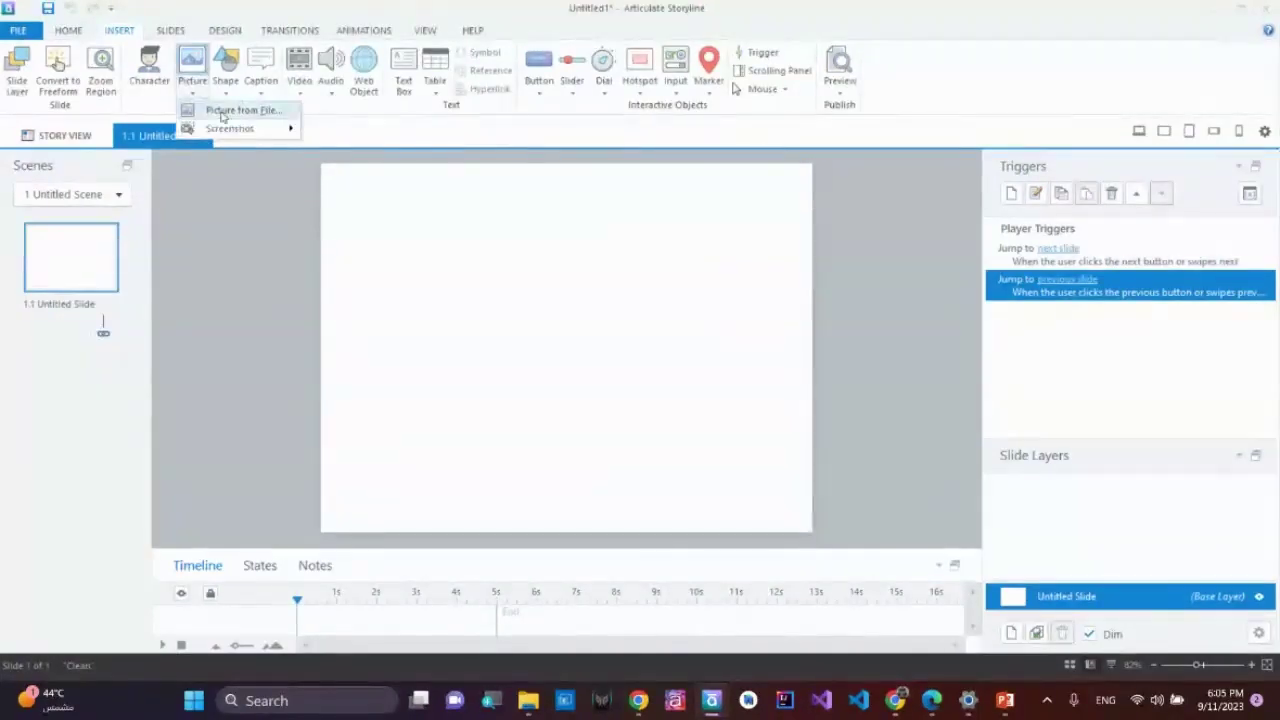
pyautogui.click(250, 111)
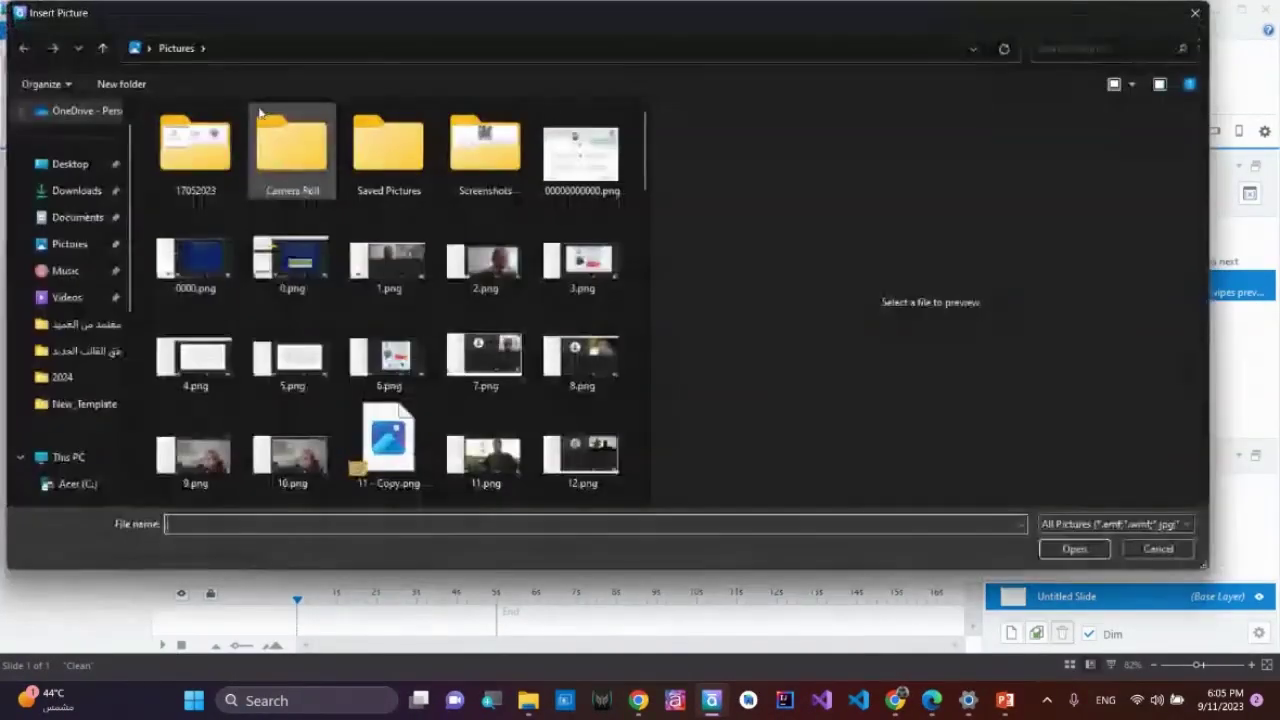
pyautogui.click(86, 403)
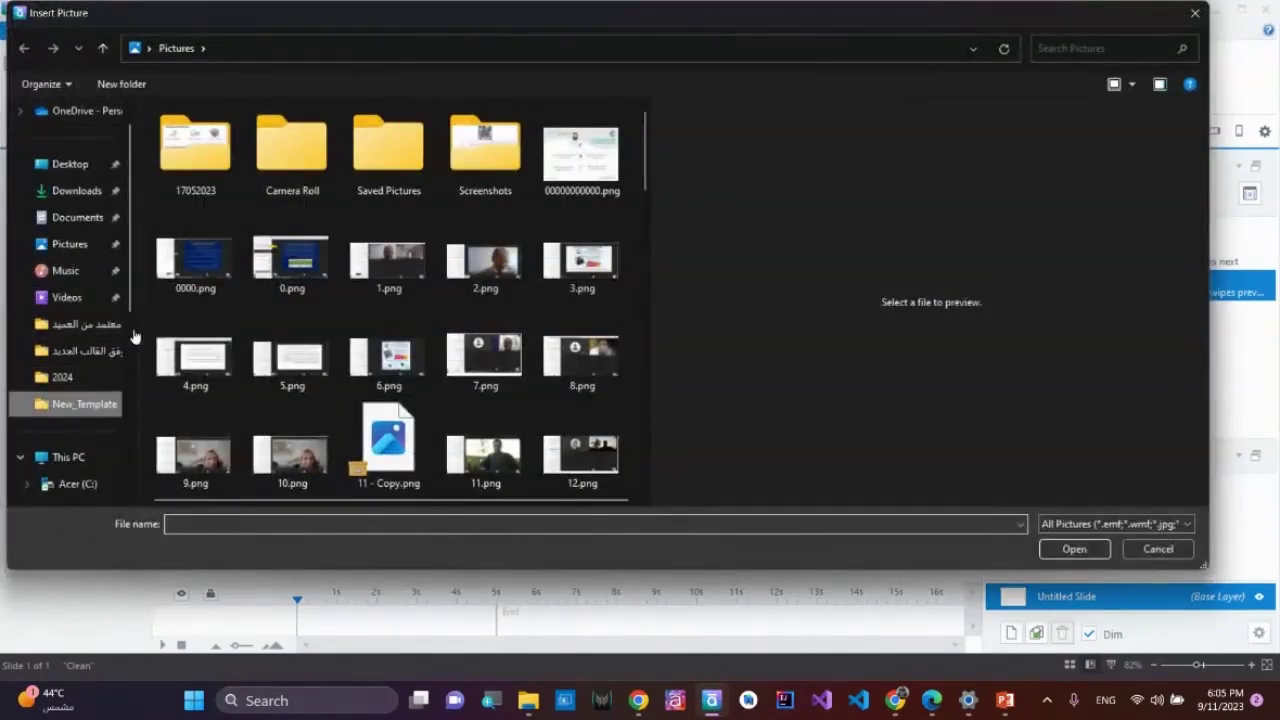
pyautogui.doubleClick(372, 150)
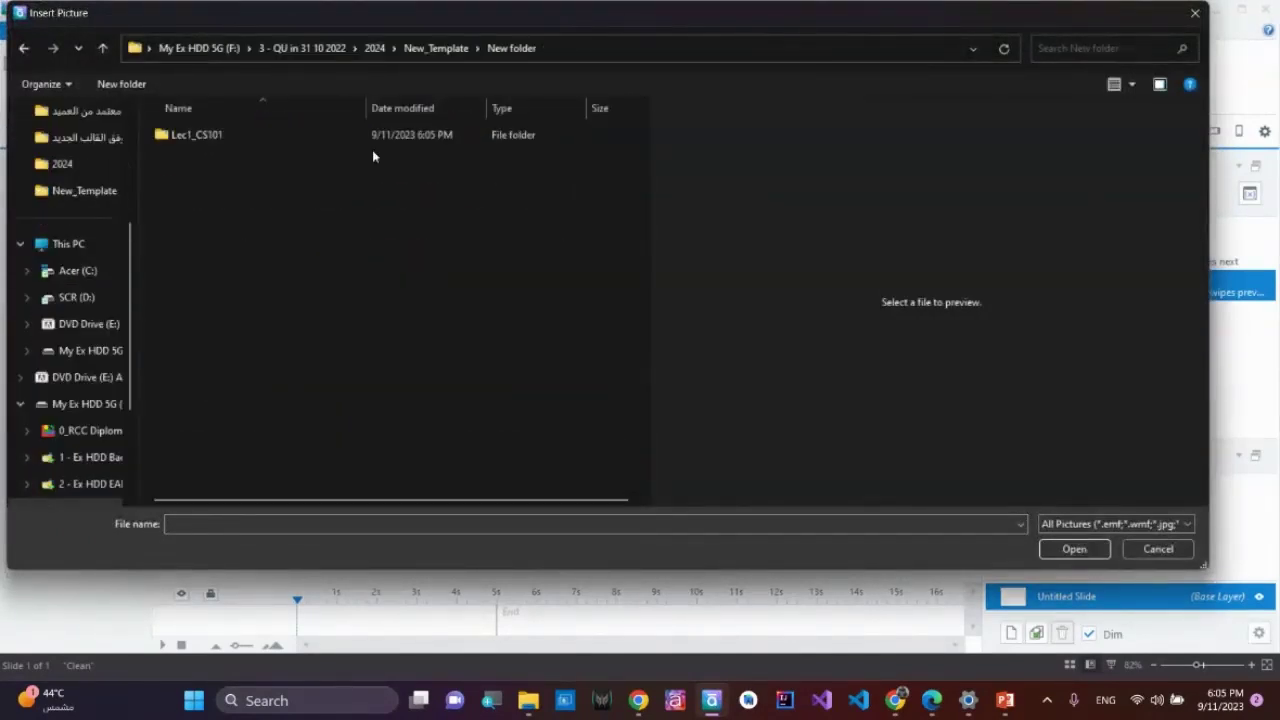
pyautogui.doubleClick(217, 140)
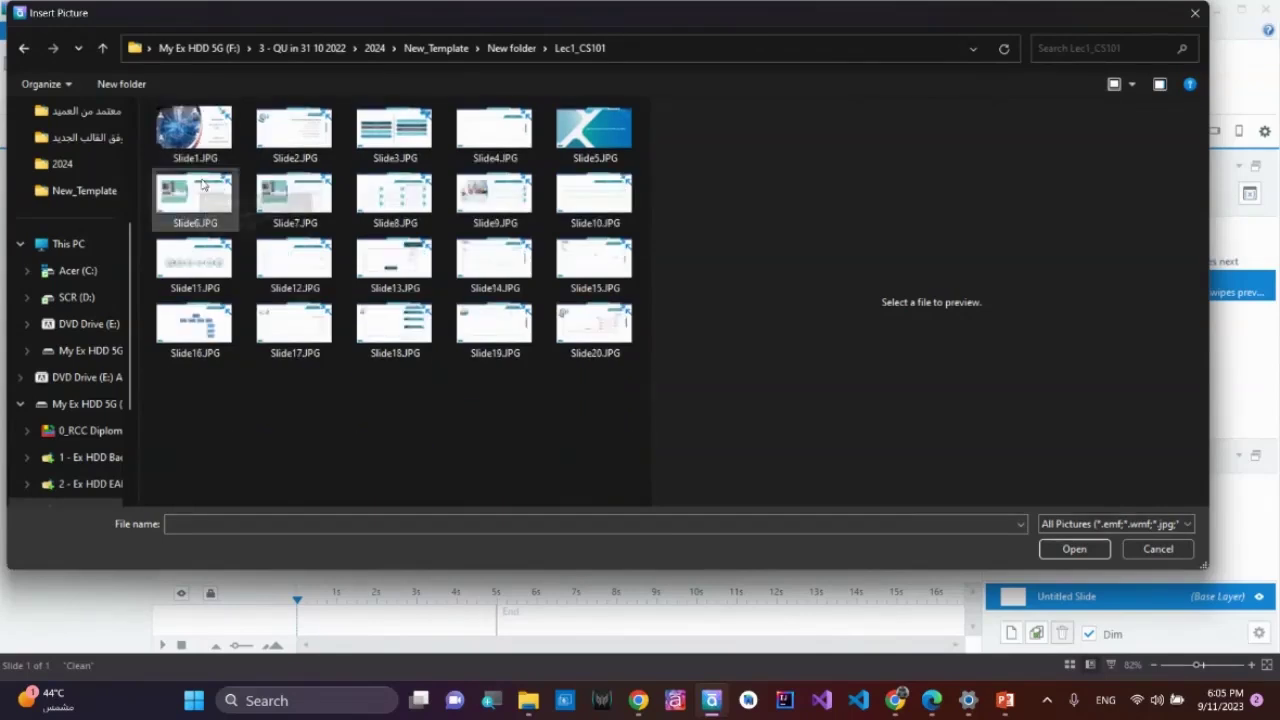
pyautogui.doubleClick(205, 130)
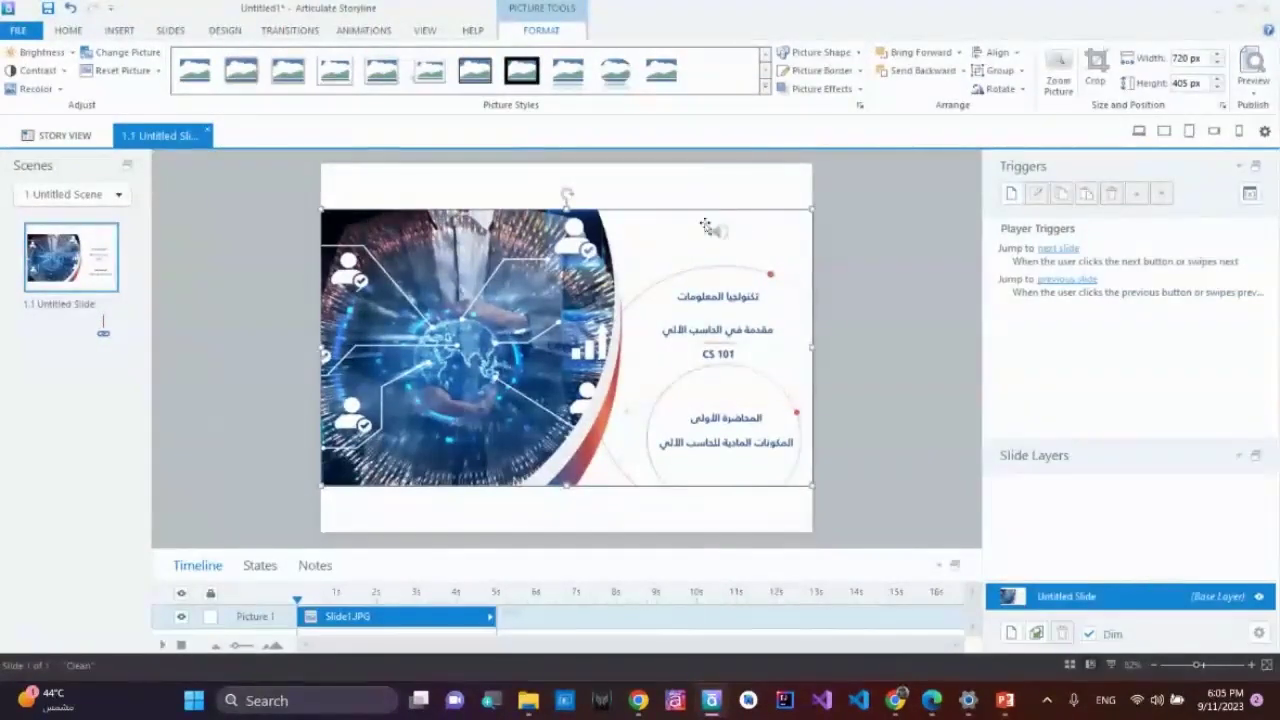
# Switch back to the Lec1_CS101.pptx presentation in PowerPoint.
pyautogui.click(1004, 702)
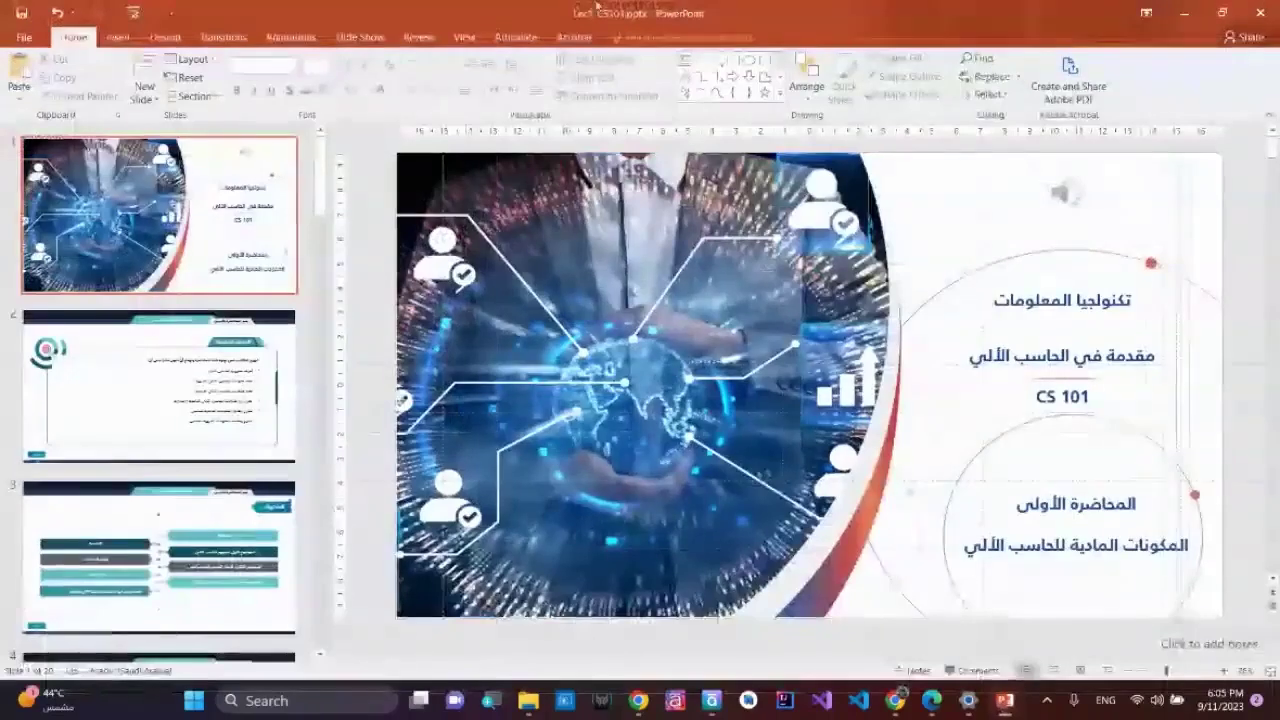